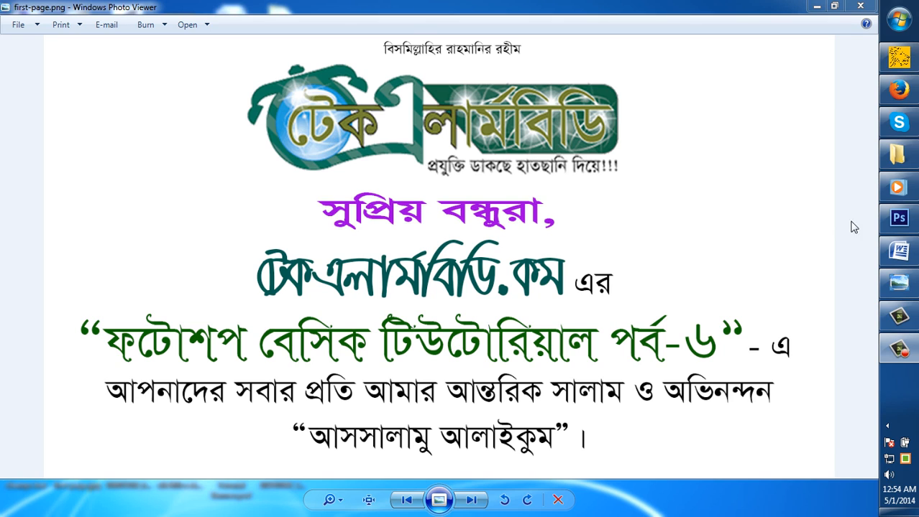
# Switch to Photoshop and activate the Magic Wand tool
pyautogui.click(900, 220)
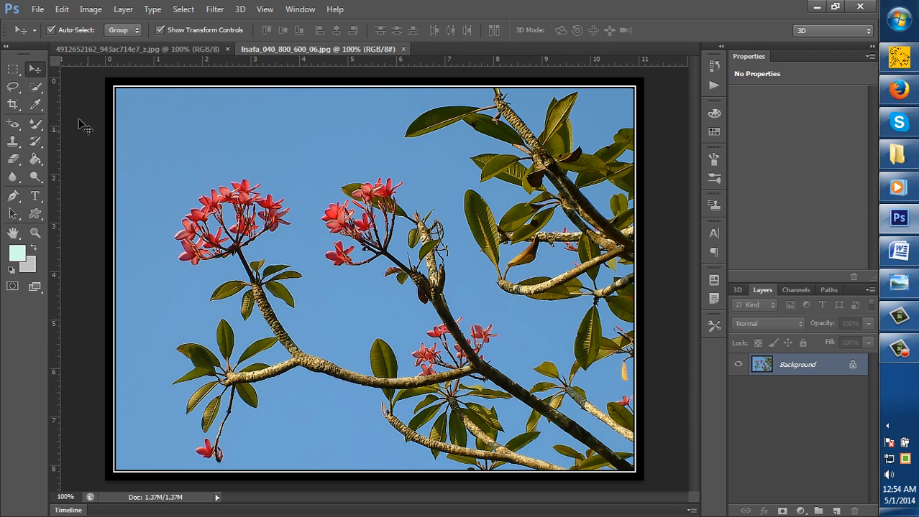
pyautogui.click(35, 87)
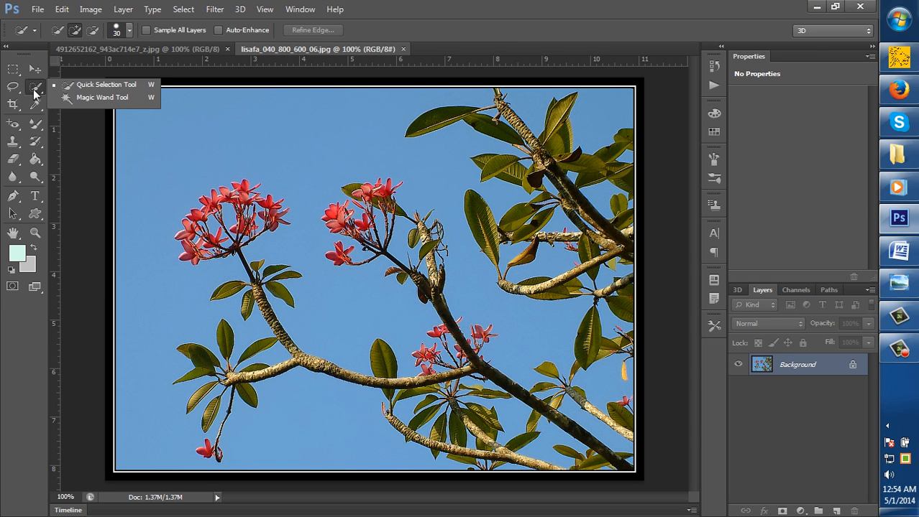
pyautogui.click(112, 98)
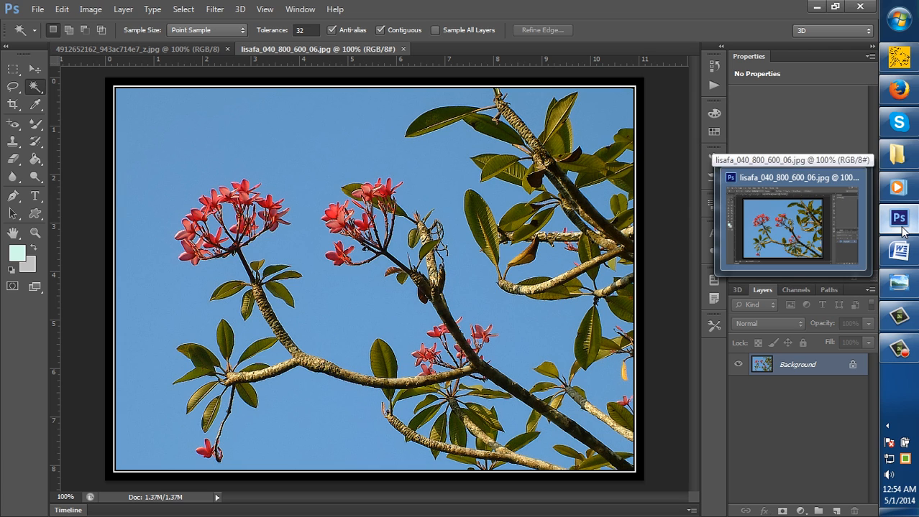
pyautogui.click(905, 160)
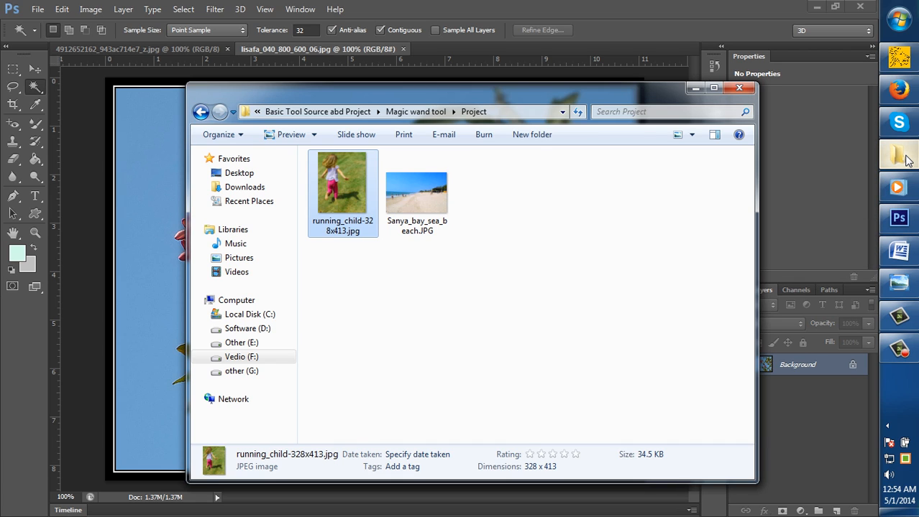
pyautogui.click(906, 159)
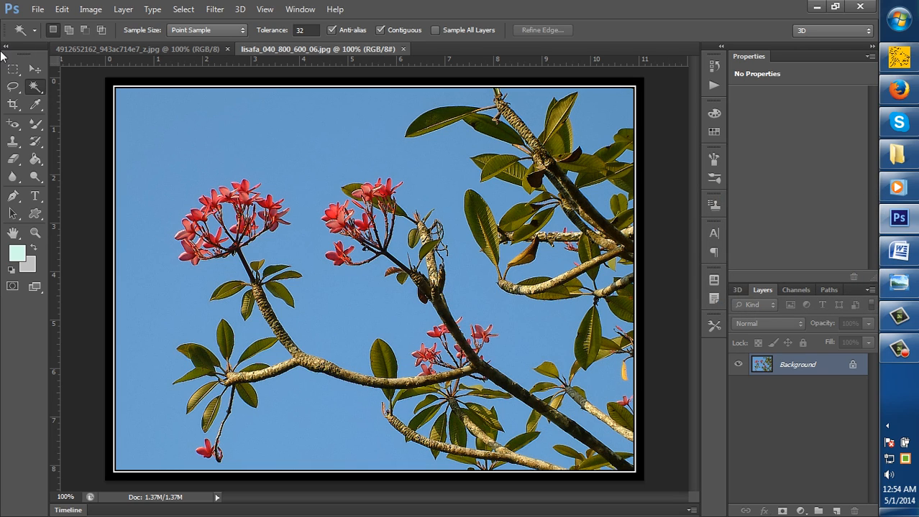
pyautogui.click(13, 70)
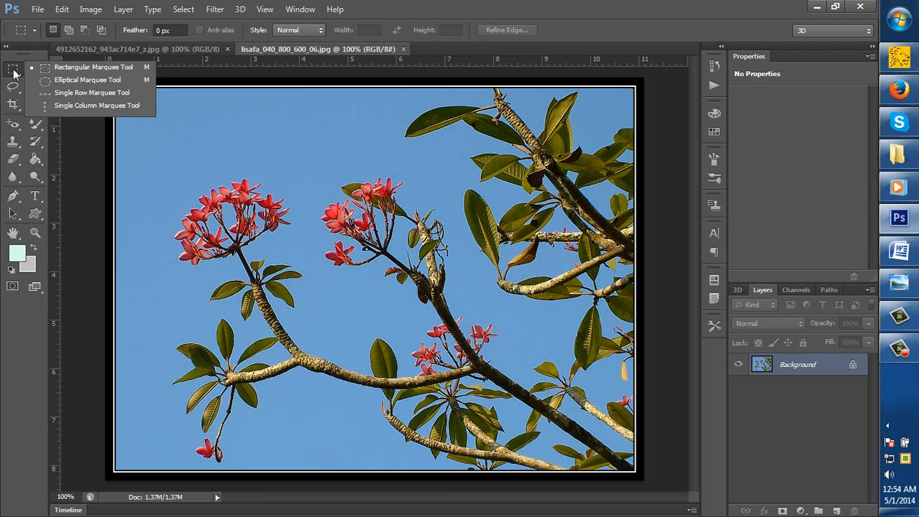
pyautogui.click(51, 70)
pyautogui.click(38, 71)
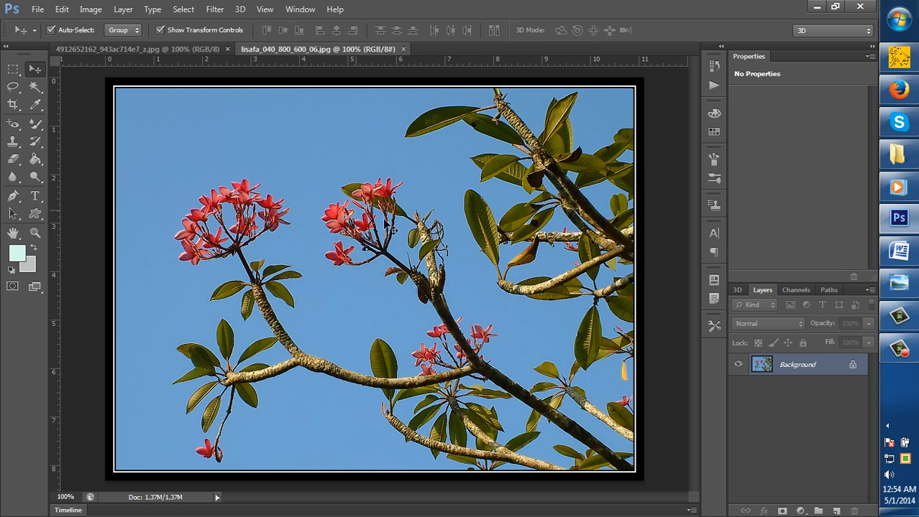
pyautogui.click(39, 92)
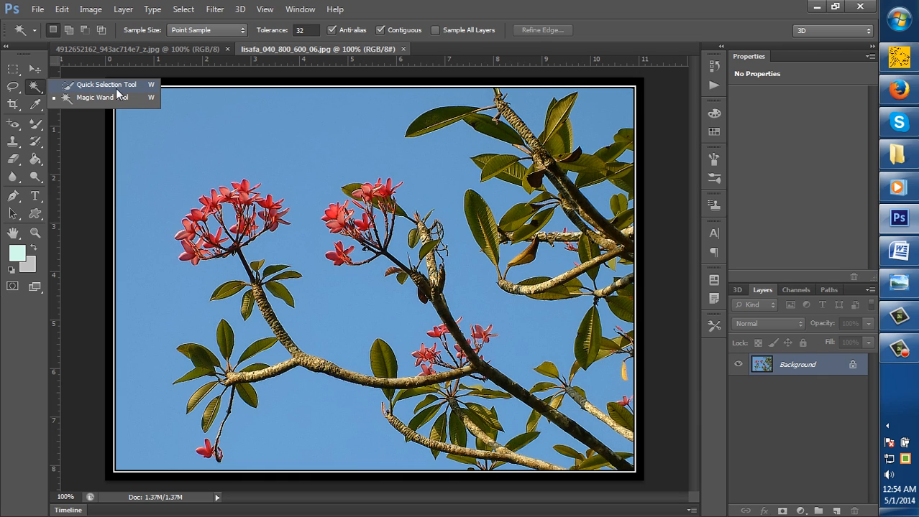
pyautogui.click(119, 85)
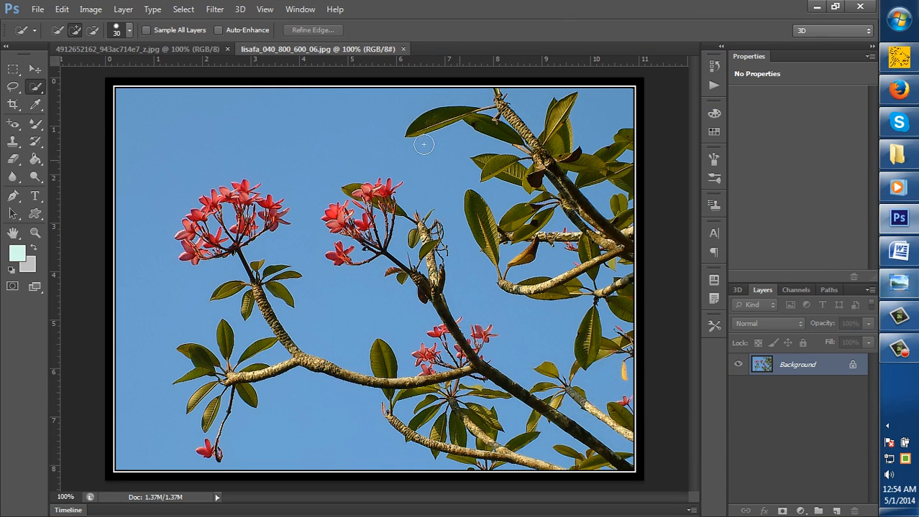
pyautogui.click(172, 49)
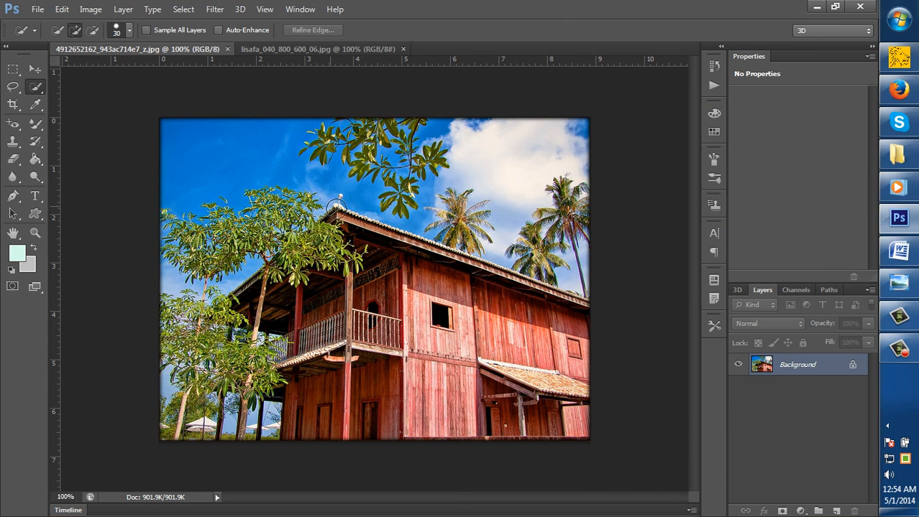
pyautogui.click(298, 49)
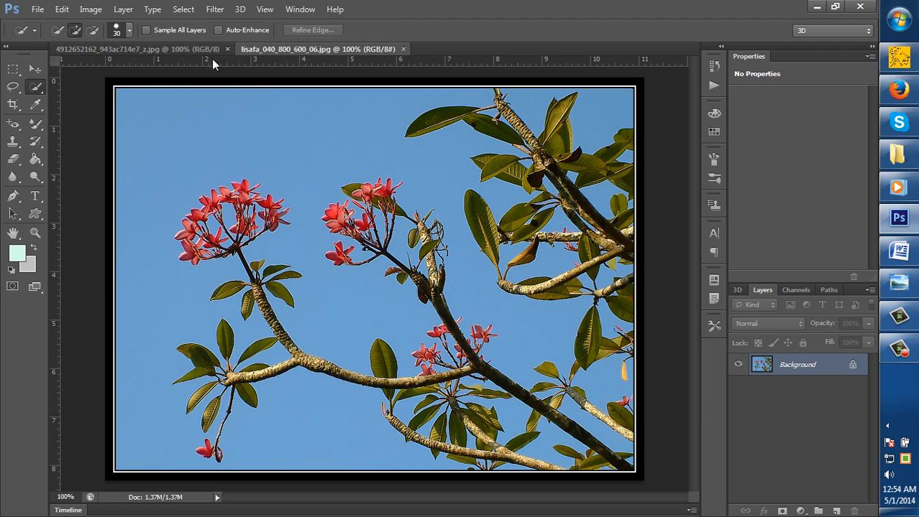
pyautogui.click(158, 49)
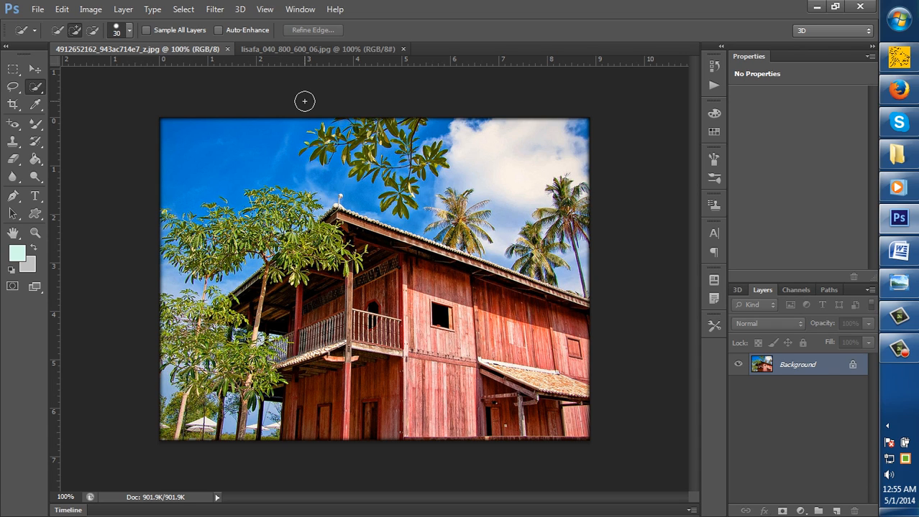
pyautogui.rightClick(36, 86)
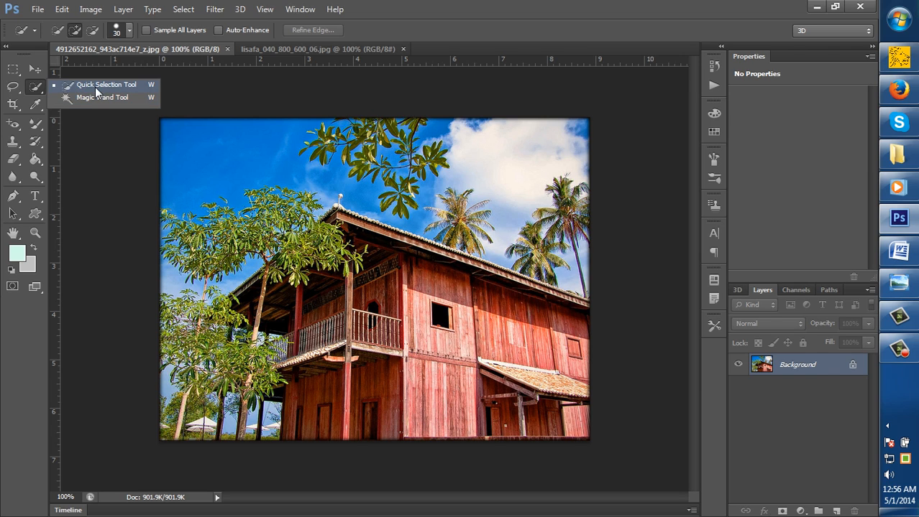
pyautogui.click(95, 87)
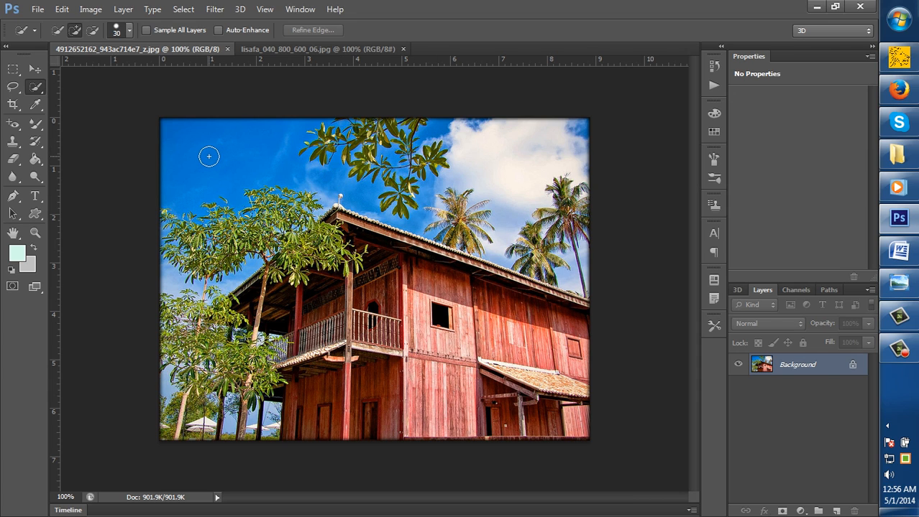
# Convert the locked Background into a regular layer and select the blue sky above the trees with the Quick Selection tool
pyautogui.rightClick(785, 368)
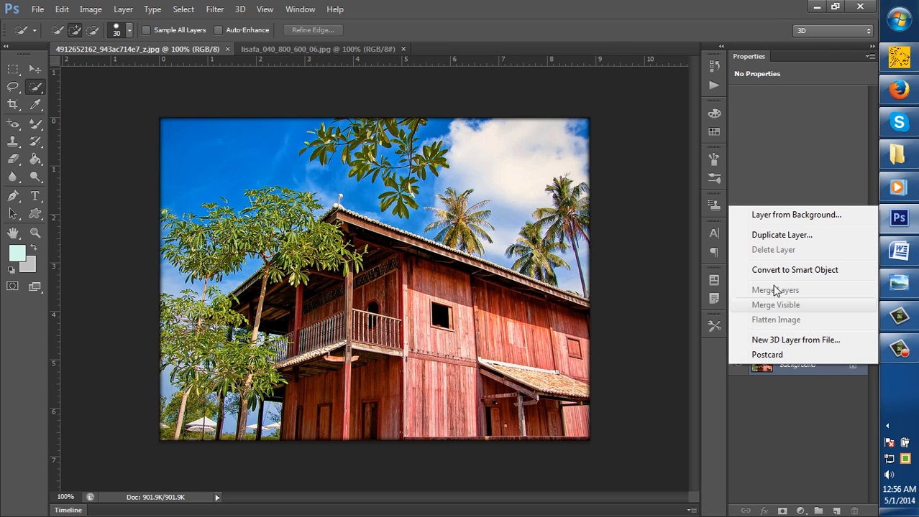
pyautogui.click(767, 218)
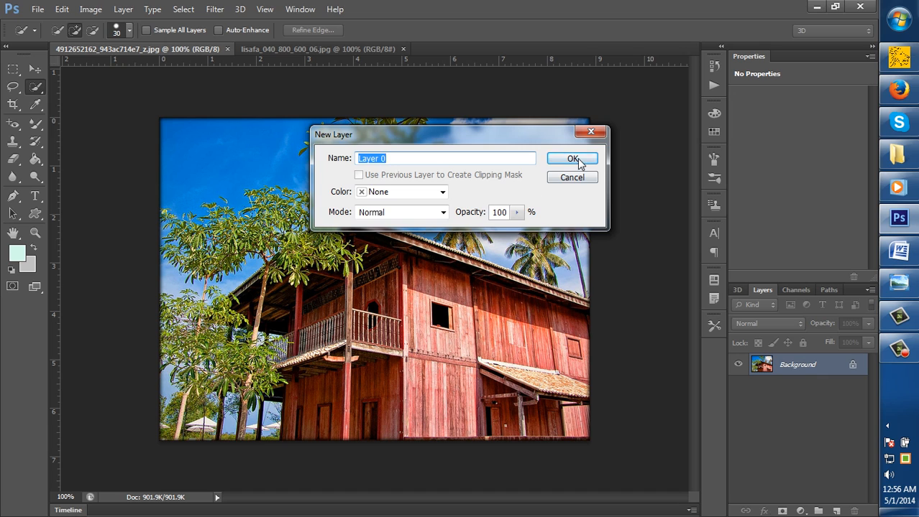
pyautogui.click(580, 155)
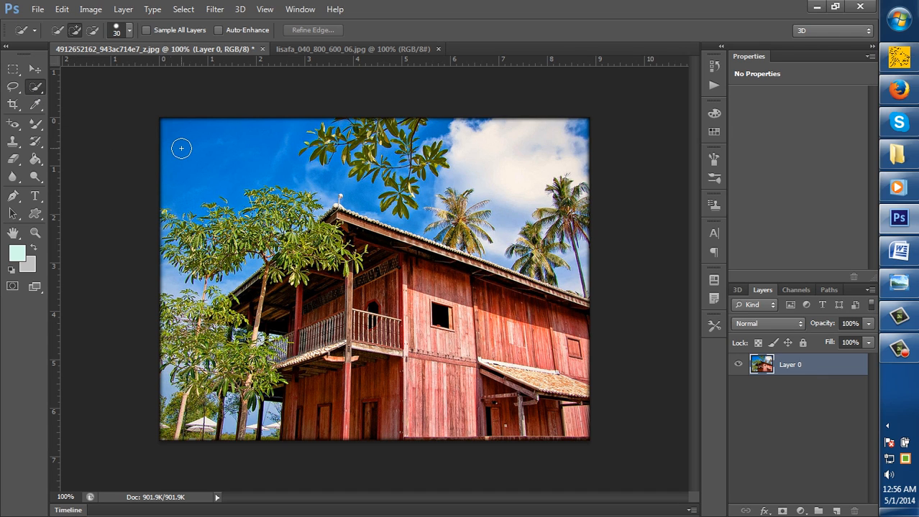
pyautogui.moveTo(212, 163)
pyautogui.mouseDown()
pyautogui.moveTo(212, 154)
pyautogui.moveTo(226, 162)
pyautogui.mouseUp()
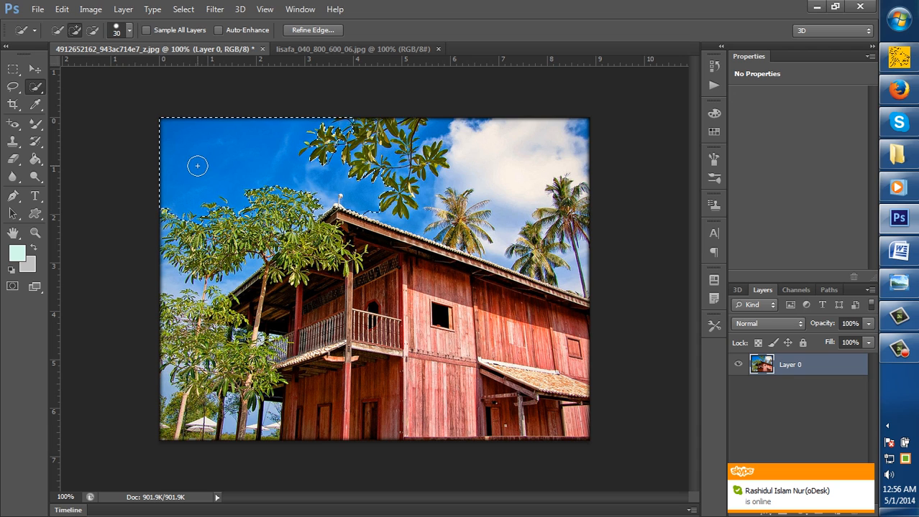
pyautogui.click(12, 71)
pyautogui.click(49, 71)
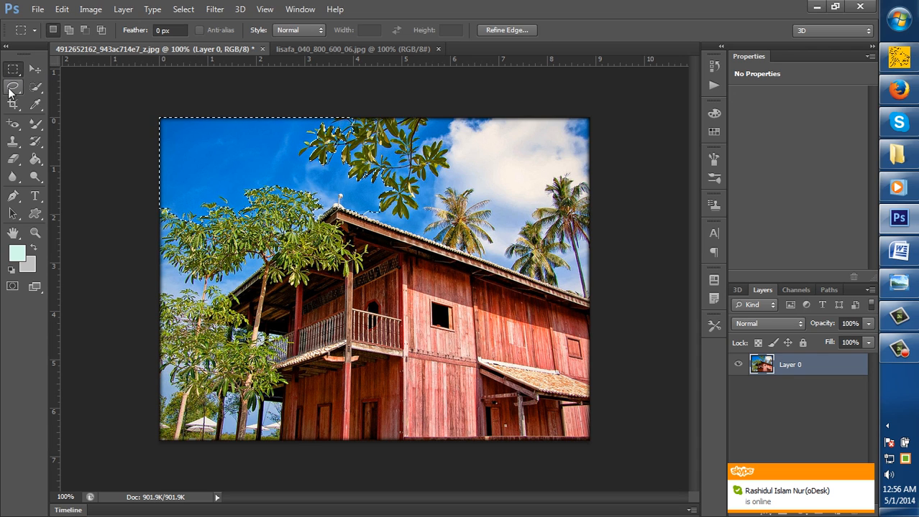
pyautogui.click(13, 87)
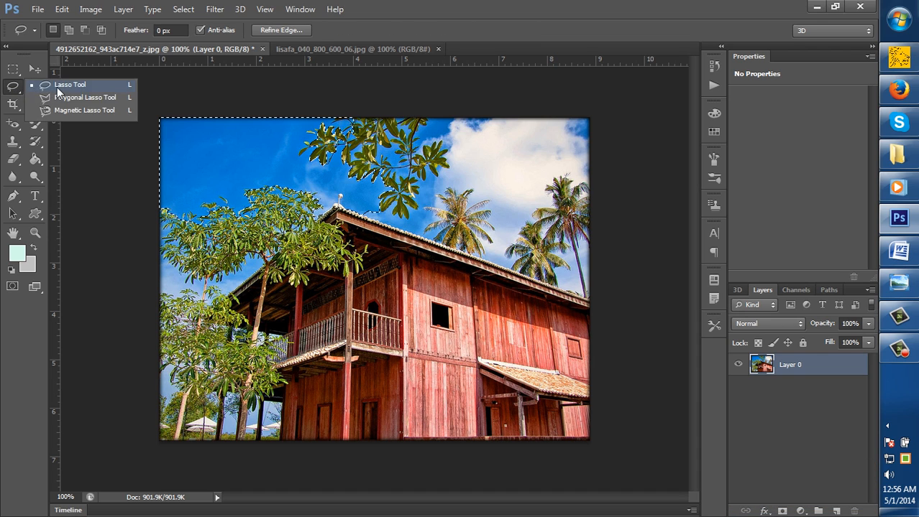
pyautogui.click(58, 87)
pyautogui.click(41, 88)
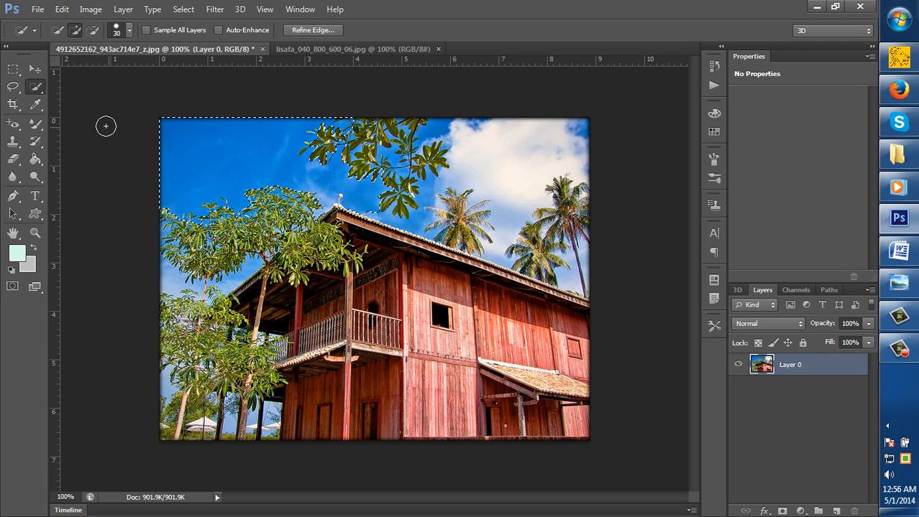
pyautogui.rightClick(40, 91)
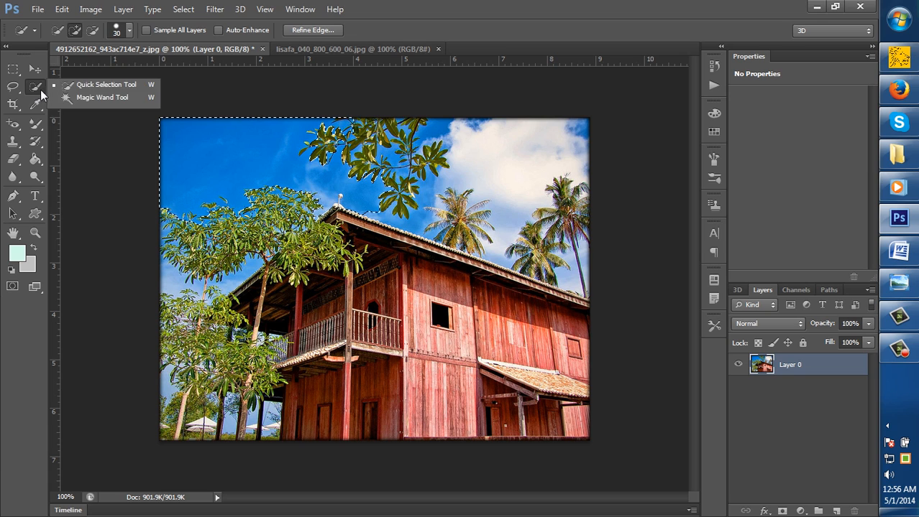
pyautogui.click(91, 85)
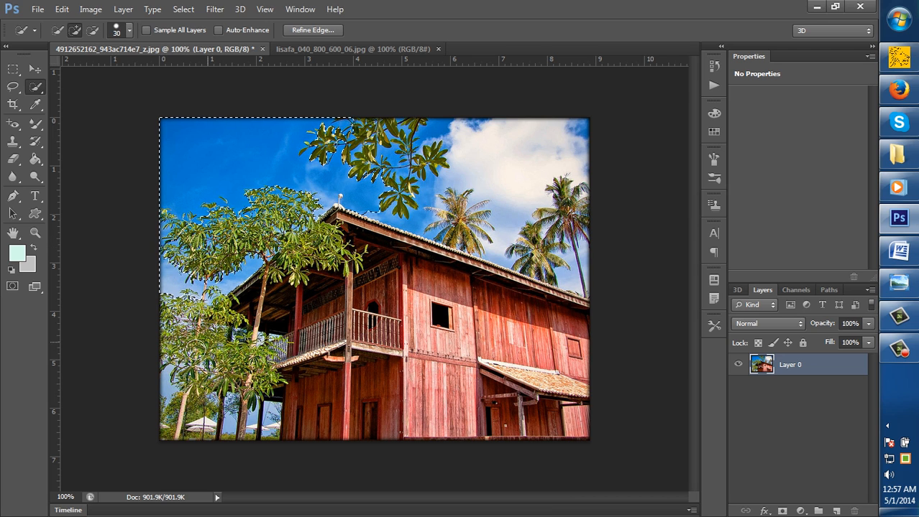
# Add the sky beside the lower tree, the gap between the trunks, the white clouds and the sky beside the hanging branch to the selection
pyautogui.moveTo(169, 383); pyautogui.dragTo(166, 400)
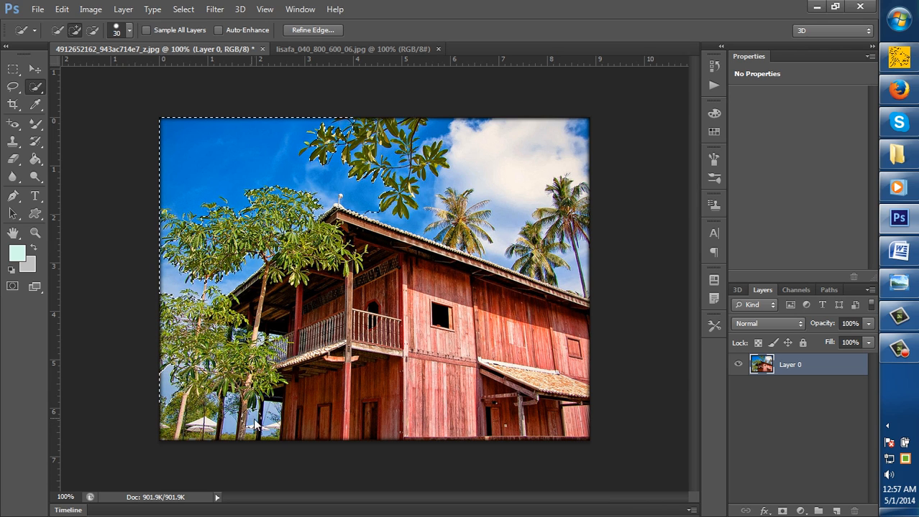
pyautogui.moveTo(245, 420)
pyautogui.mouseDown()
pyautogui.moveTo(257, 426)
pyautogui.moveTo(227, 429)
pyautogui.mouseUp()
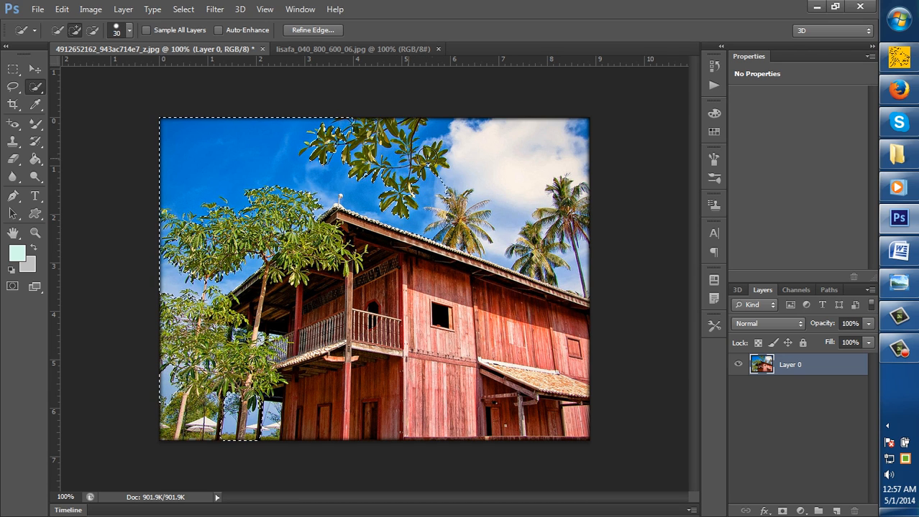
pyautogui.moveTo(480, 151); pyautogui.dragTo(491, 154)
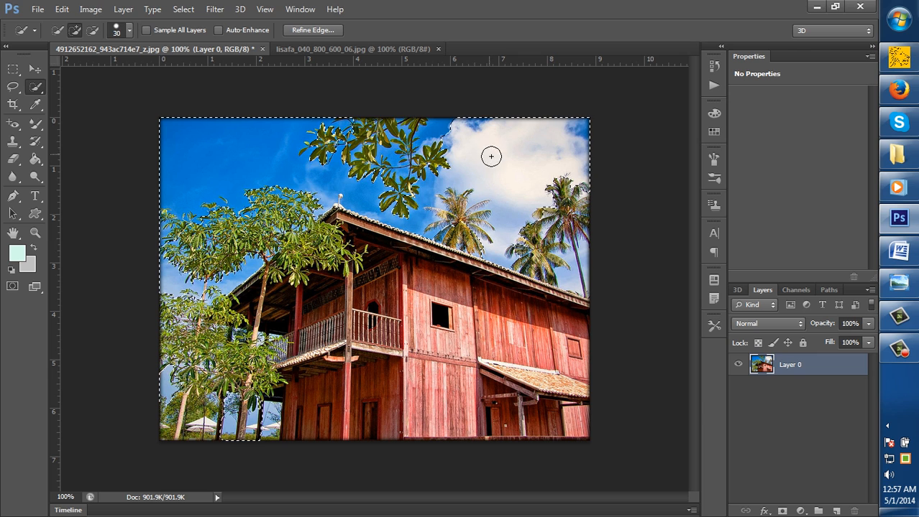
pyautogui.click(431, 133)
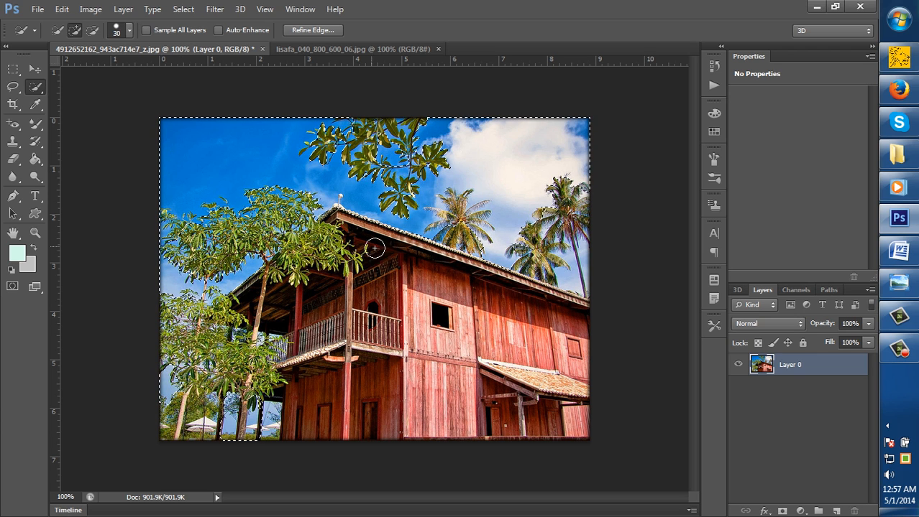
# Try deleting the selected sky, undo the deletion and clear the selection
pyautogui.press('Delete')
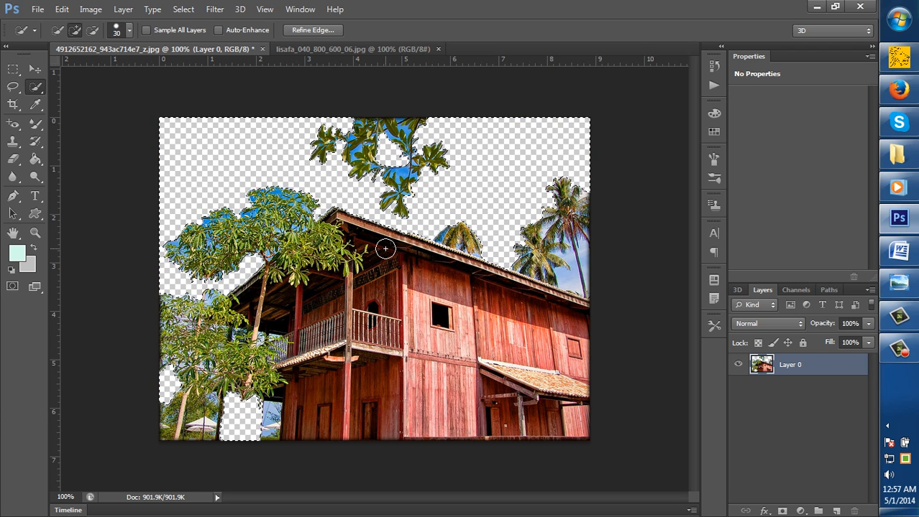
pyautogui.hotkey('ctrl', 'z')
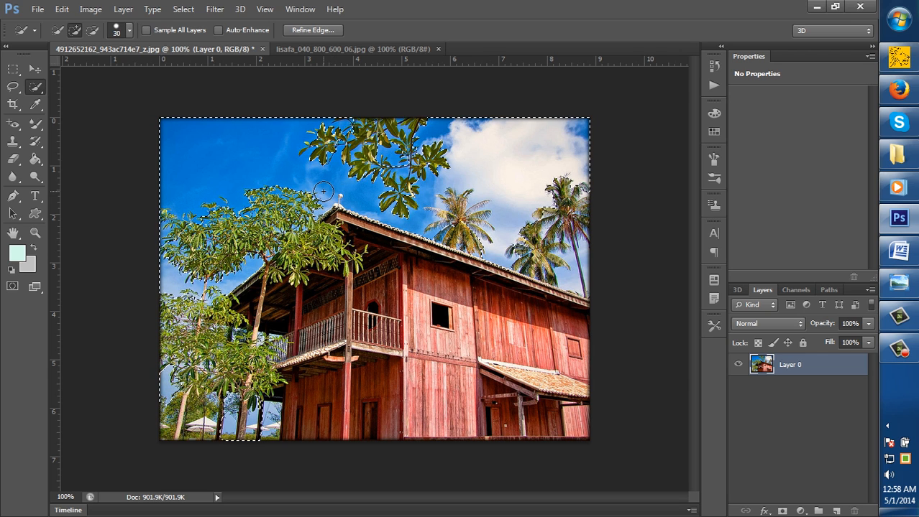
pyautogui.hotkey('ctrl', 'd')
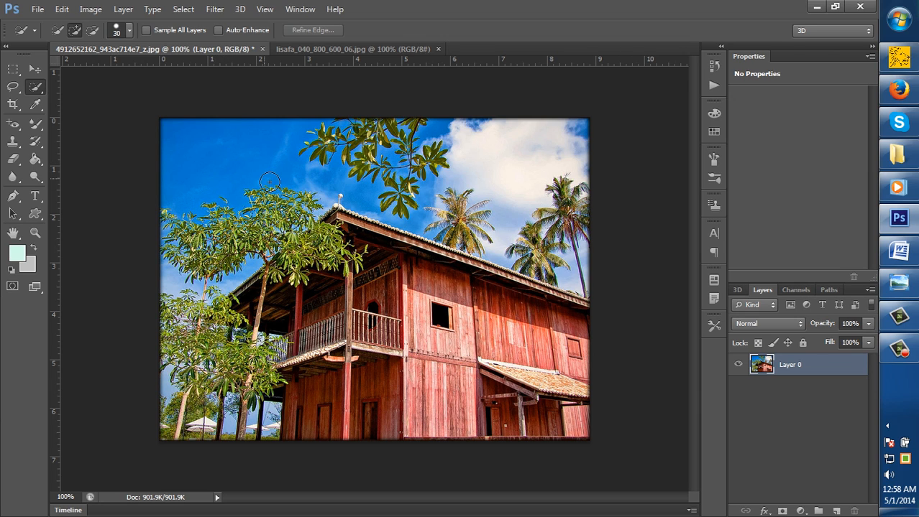
# Select the blue sky and the white clouds behind the house with the Quick Selection tool
pyautogui.click(222, 155)
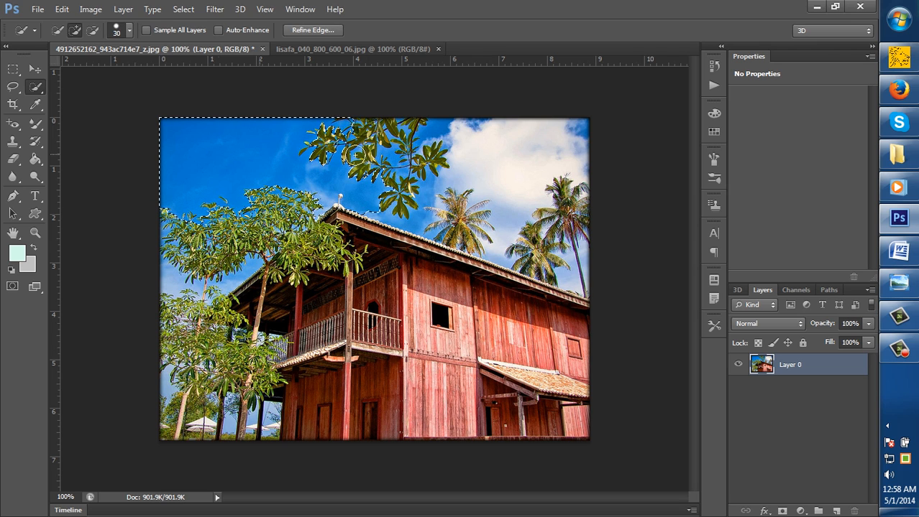
pyautogui.click(507, 156)
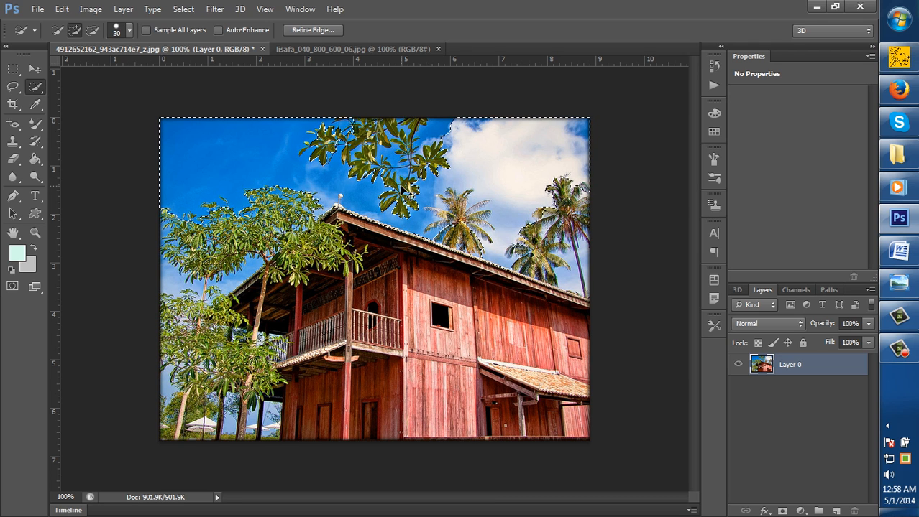
pyautogui.scroll(1, 401, 189)
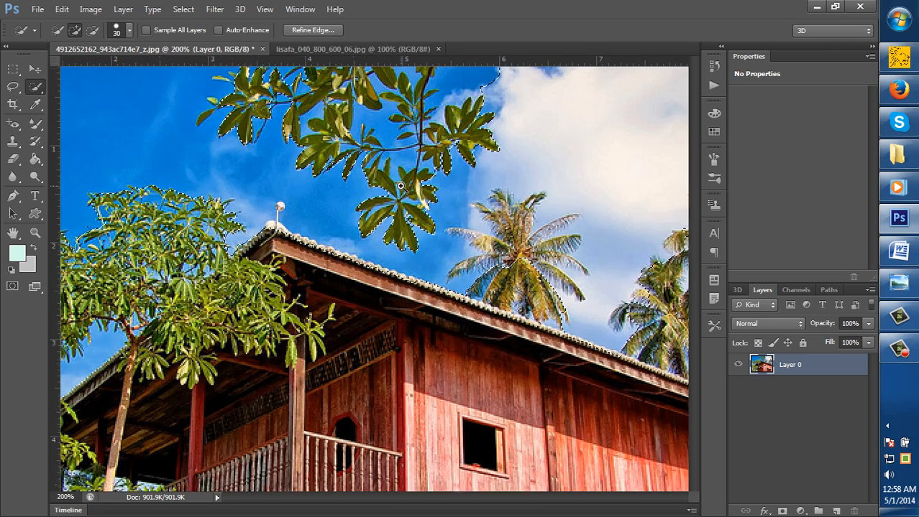
pyautogui.keyDown('ctrl'); pyautogui.keyDown('alt'); pyautogui.click(347, 191); pyautogui.keyUp('alt'); pyautogui.keyUp('ctrl')
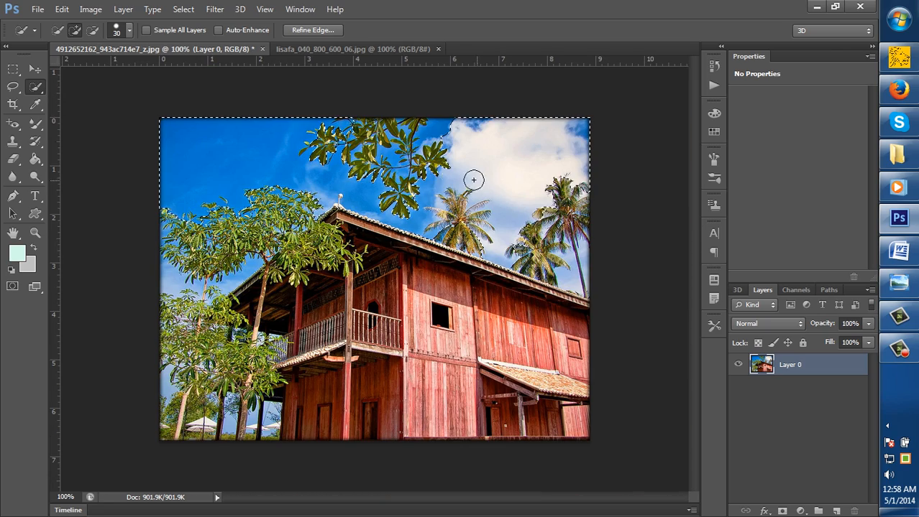
# Clear the selection and try the Magic Wand on the blue sky above the trees, followed by the white cloud
pyautogui.rightClick(35, 87)
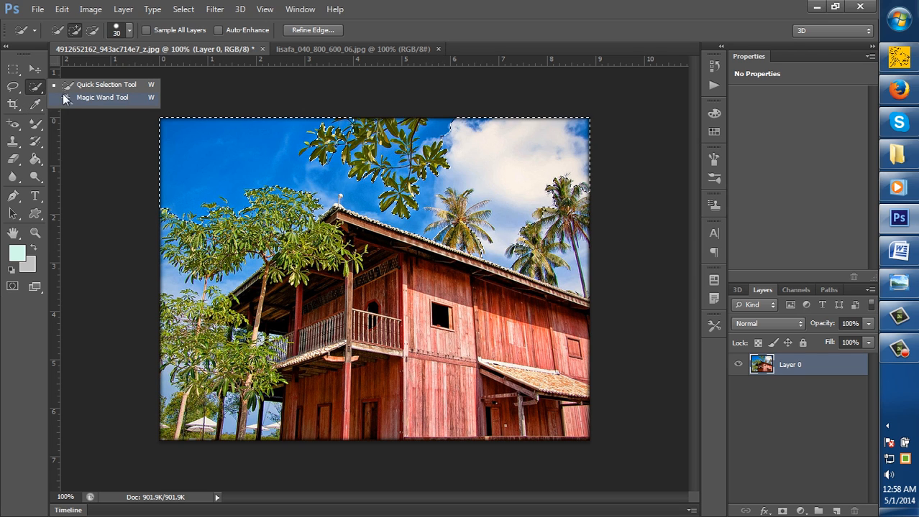
pyautogui.click(94, 98)
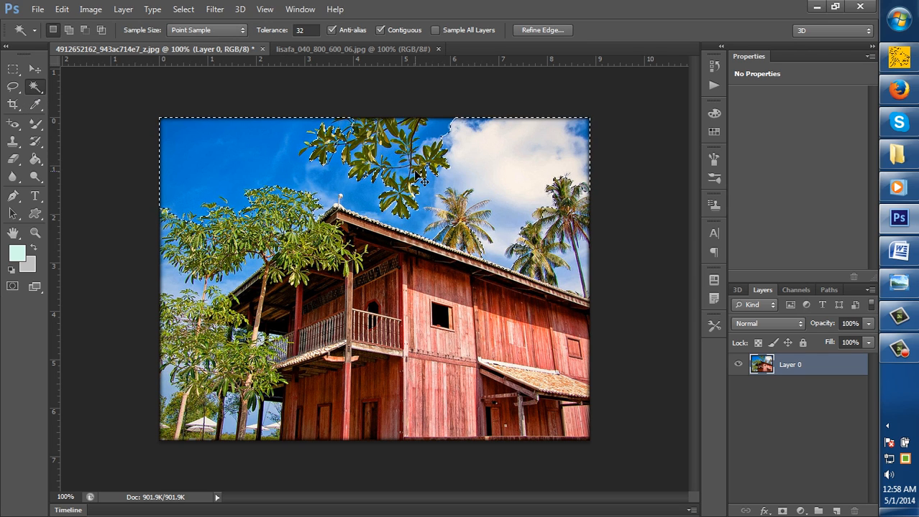
pyautogui.hotkey('ctrl', 'd')
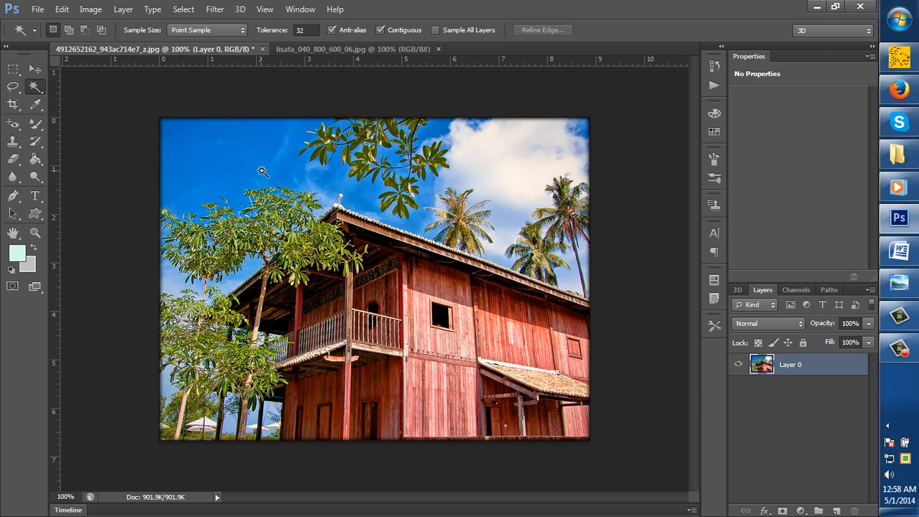
pyautogui.click(219, 156)
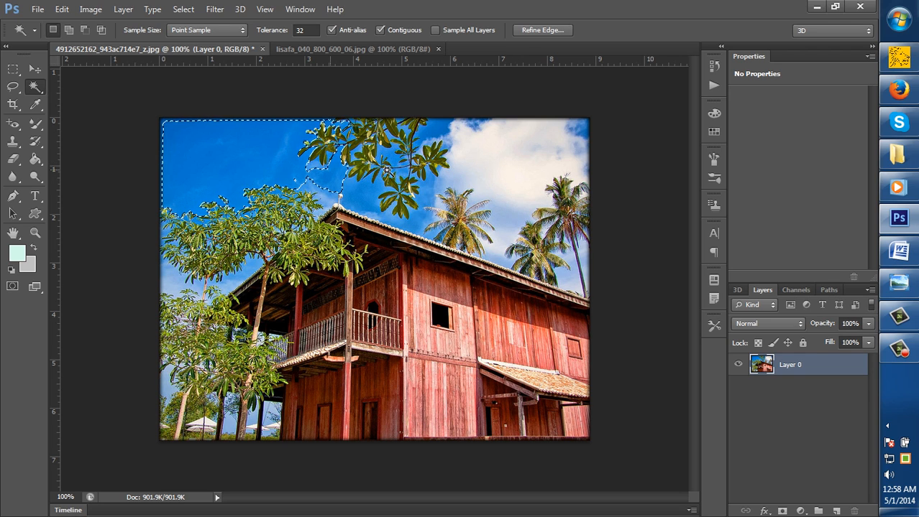
pyautogui.click(505, 161)
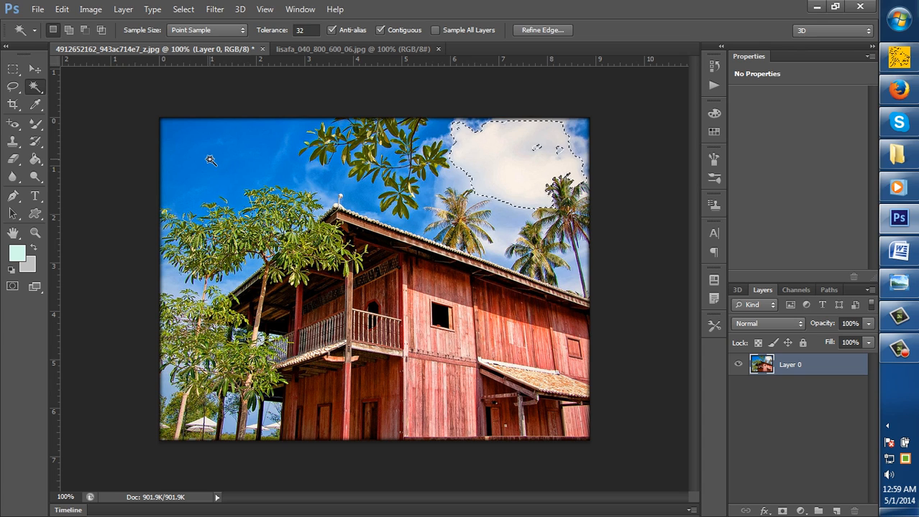
# Select the whole sky, both blue areas and white clouds, with the Quick Selection tool for comparison
pyautogui.click(36, 88)
pyautogui.click(79, 85)
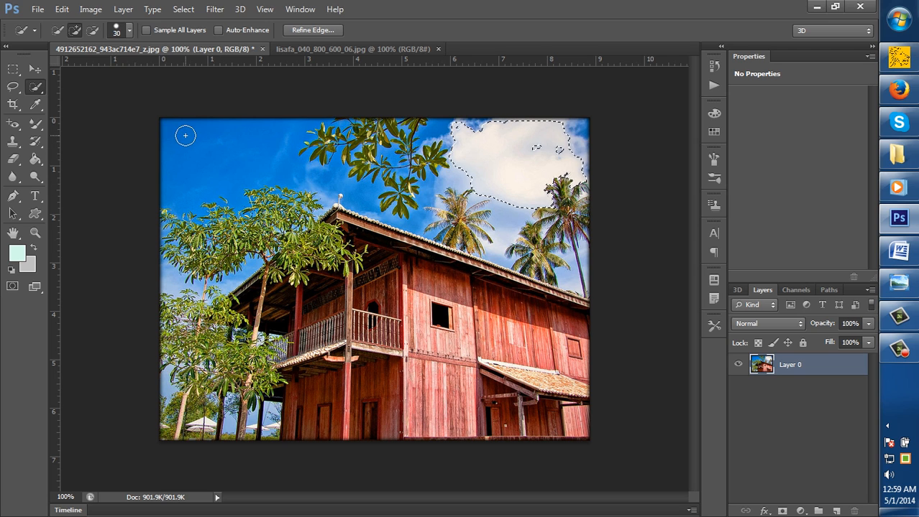
pyautogui.moveTo(212, 140)
pyautogui.mouseDown()
pyautogui.moveTo(250, 154)
pyautogui.moveTo(452, 156)
pyautogui.moveTo(462, 185)
pyautogui.mouseUp()
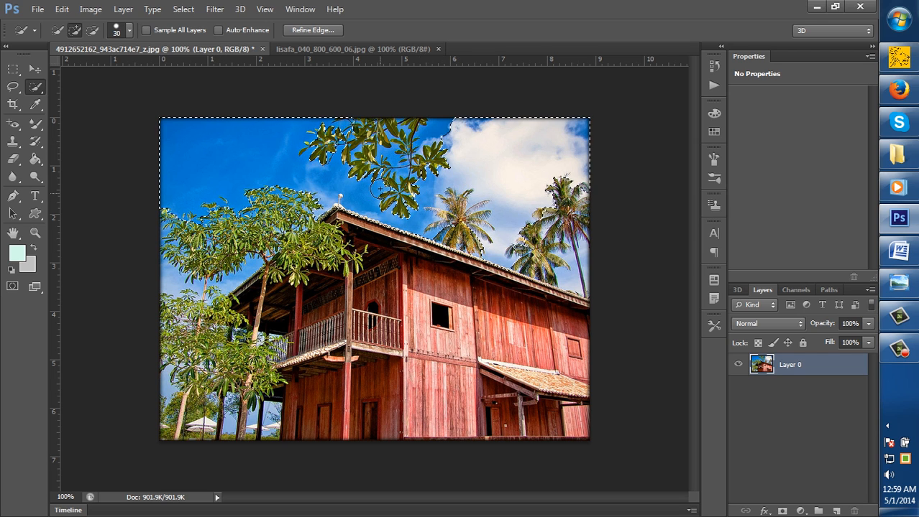
pyautogui.click(446, 129)
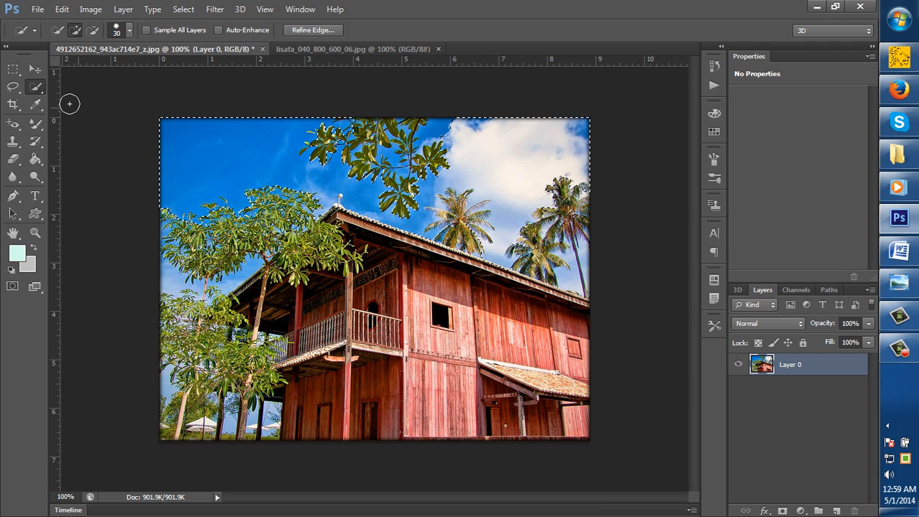
# Replace the selection with a Magic Wand selection of the blue sky, add the white cloud and nearby sky specks, and deselect everything
pyautogui.moveTo(37, 90); pyautogui.dragTo(85, 97)
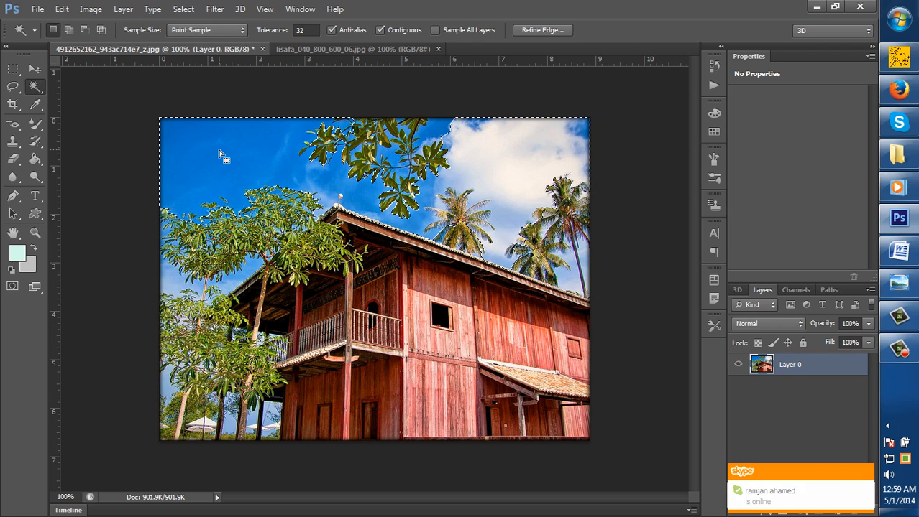
pyautogui.hotkey('ctrl', 'd')
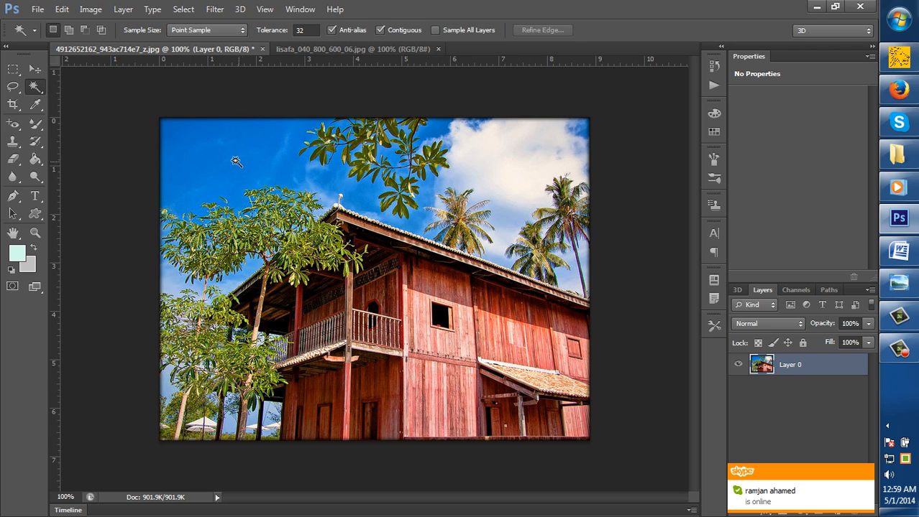
pyautogui.click(211, 150)
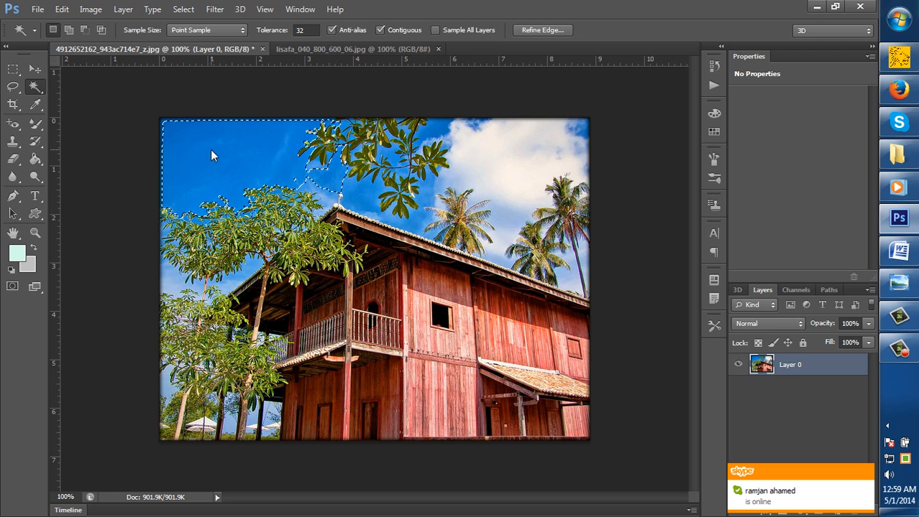
pyautogui.keyDown('shift'); pyautogui.click(513, 156); pyautogui.keyUp('shift')
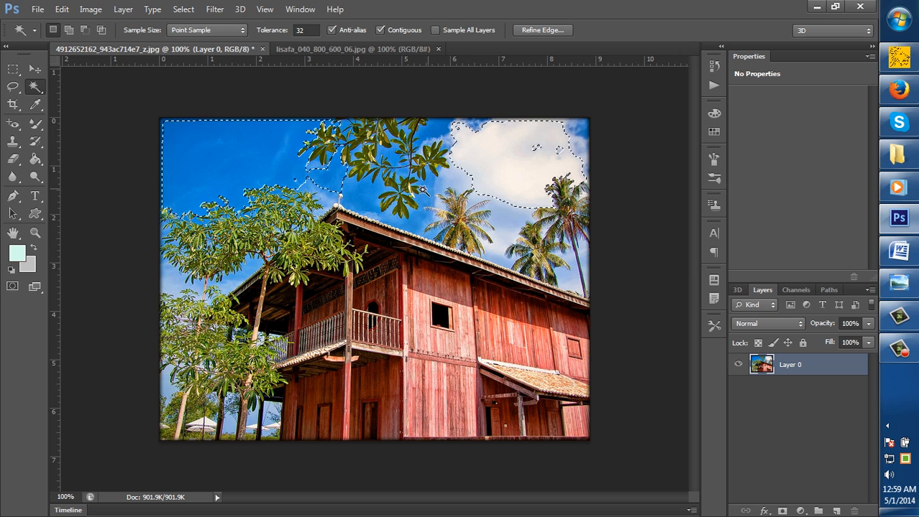
pyautogui.keyDown('shift'); pyautogui.click(322, 176); pyautogui.keyUp('shift')
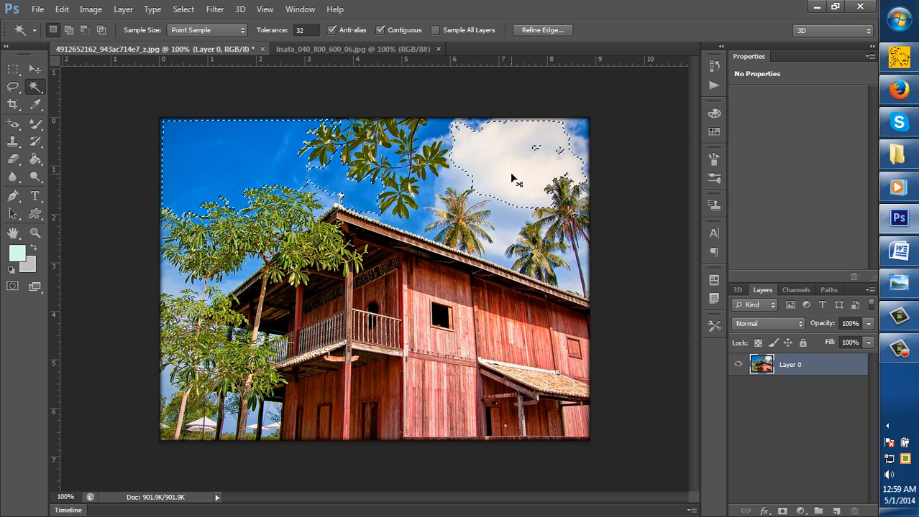
pyautogui.hotkey('ctrl', 'd')
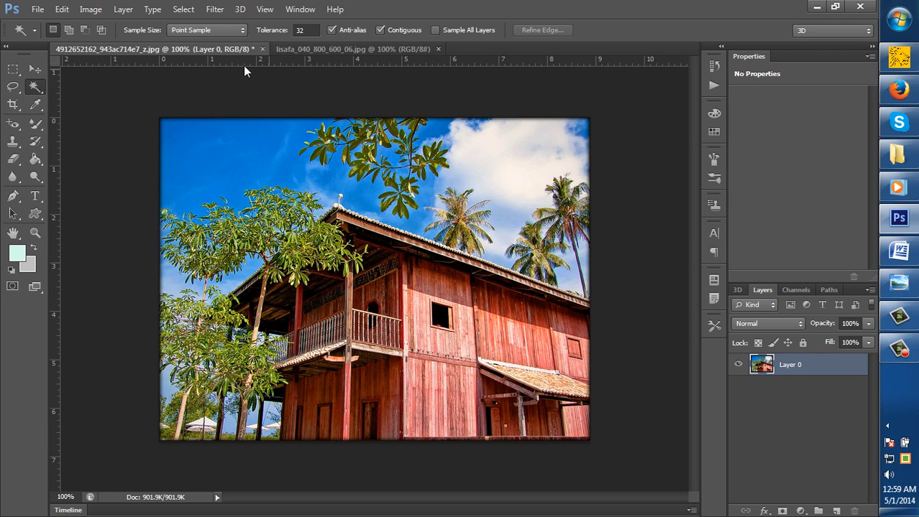
# Switch to the flower image lisafa_040_800_600_06.jpg
pyautogui.click(348, 50)
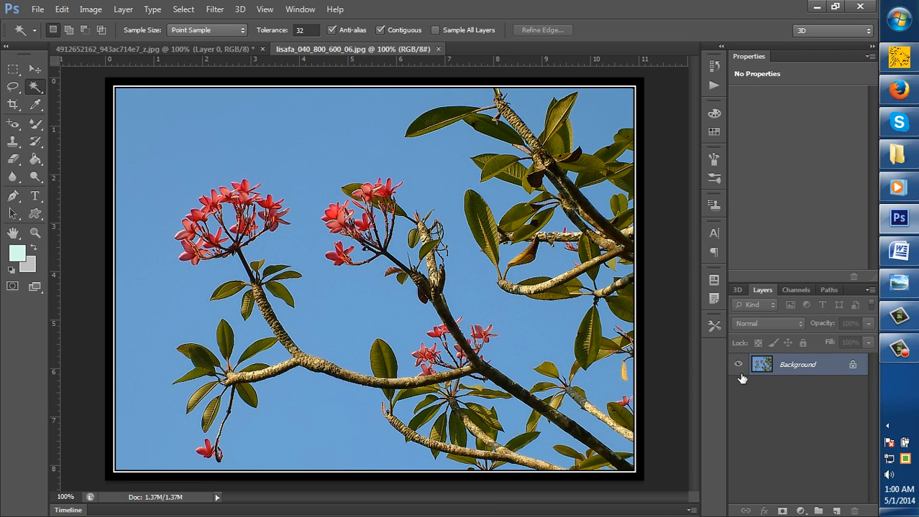
pyautogui.rightClick(788, 371)
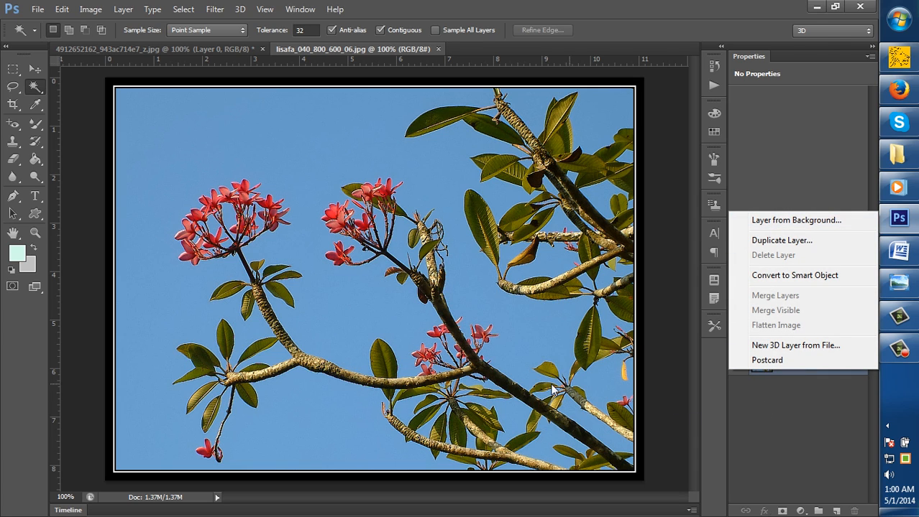
pyautogui.press('Escape')
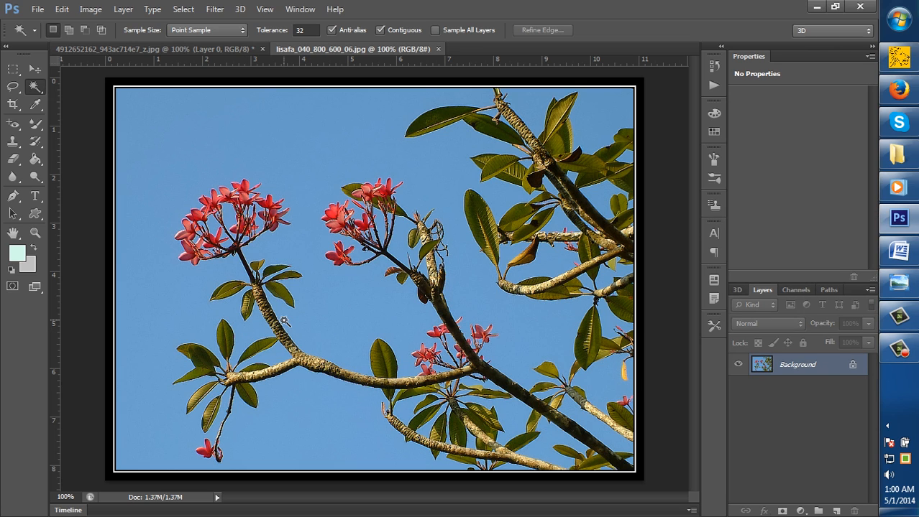
pyautogui.click(28, 267)
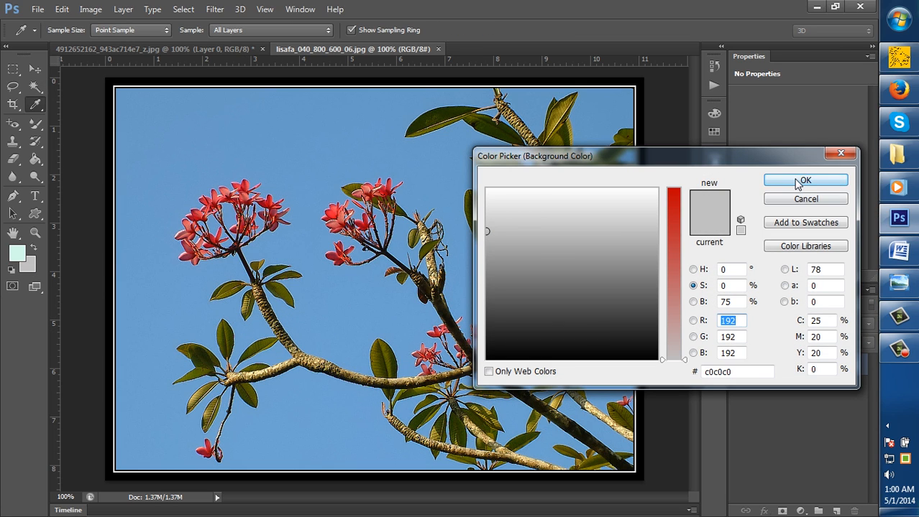
pyautogui.click(801, 181)
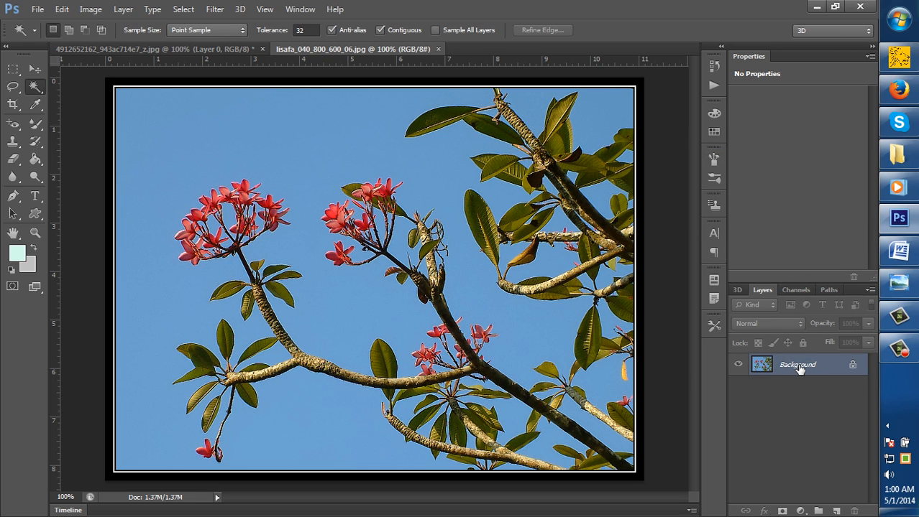
# Convert the flower image's locked Background into a regular layer named Layer 0
pyautogui.rightClick(791, 368)
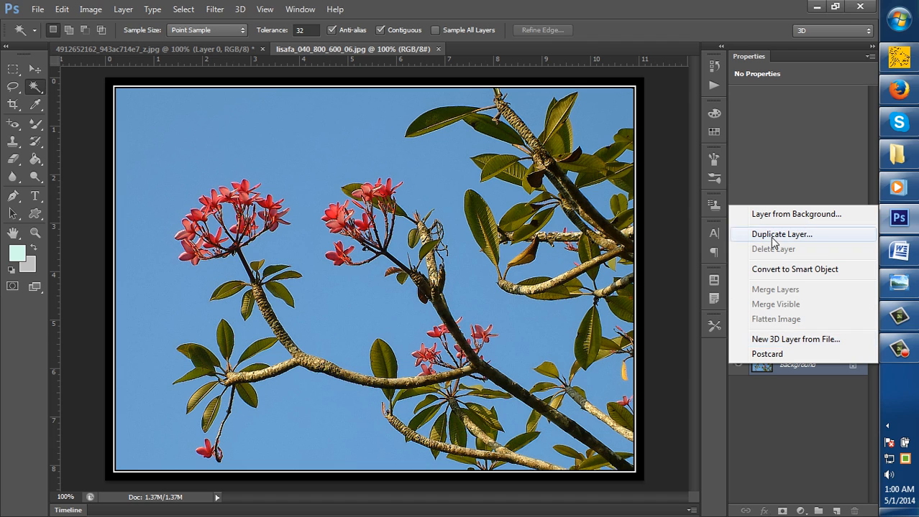
pyautogui.click(770, 215)
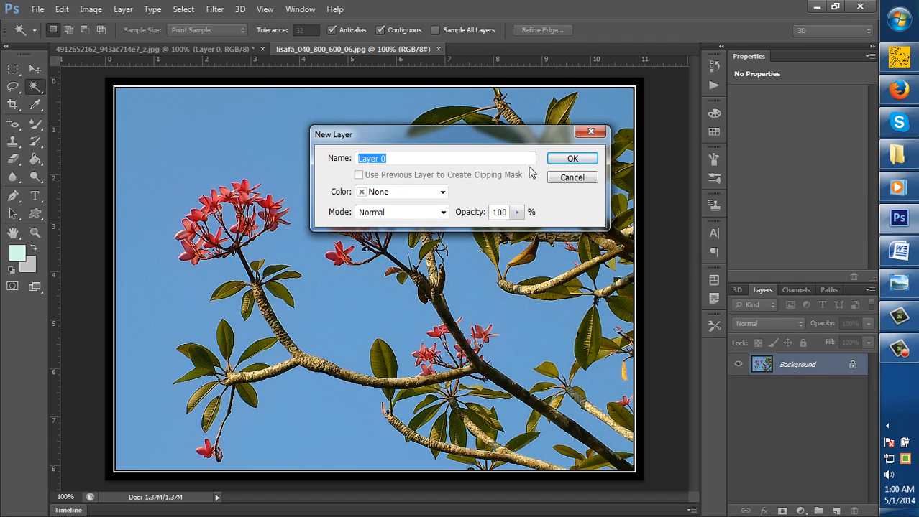
pyautogui.click(572, 161)
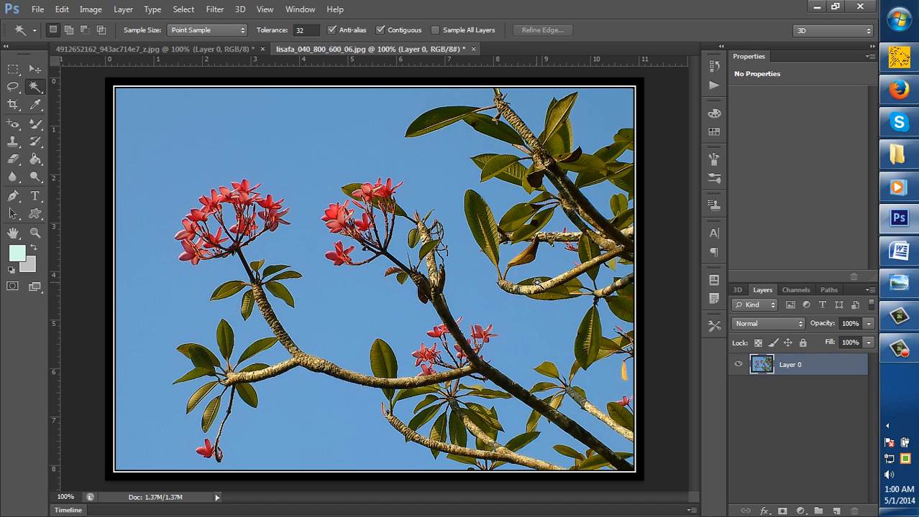
# Select the blue sky around the flowers with the Magic Wand and add the separate sky areas between the branches and leaves
pyautogui.click(167, 135)
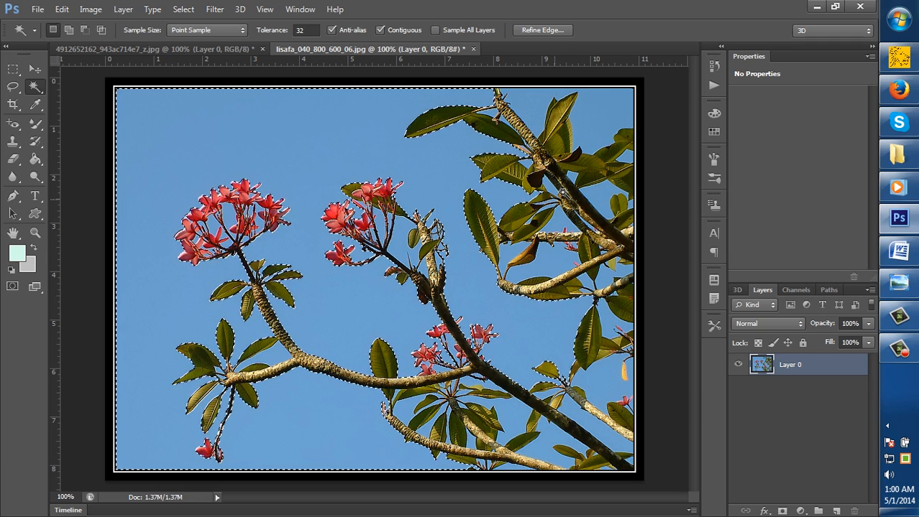
pyautogui.press('shift')
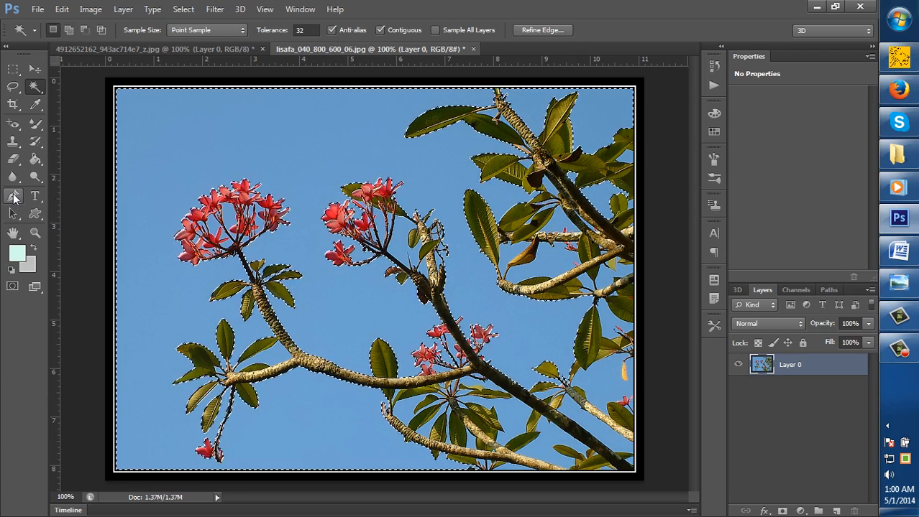
pyautogui.click(35, 234)
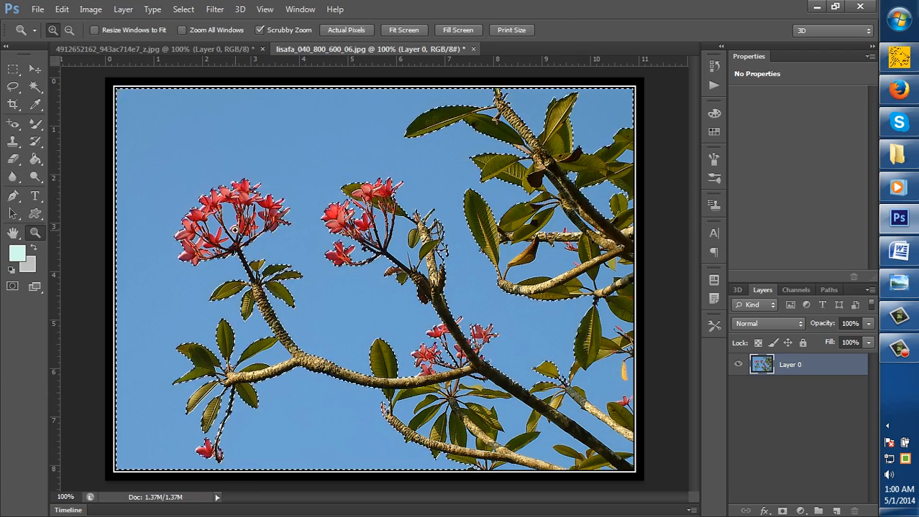
pyautogui.click(230, 230)
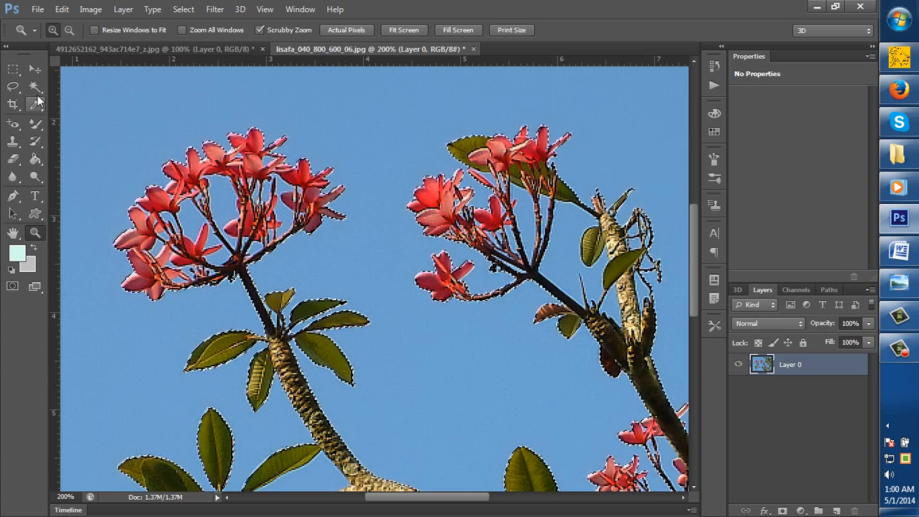
pyautogui.keyDown('alt'); pyautogui.click(205, 193); pyautogui.keyUp('alt')
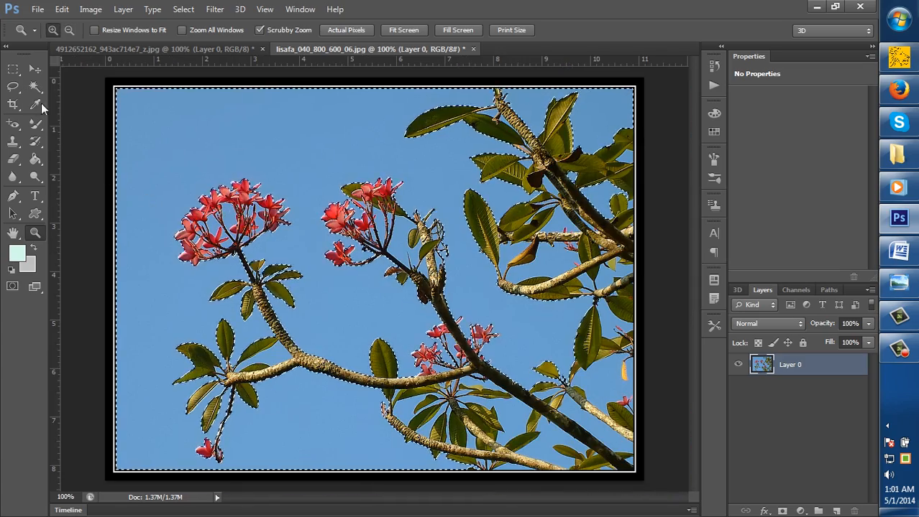
pyautogui.click(35, 86)
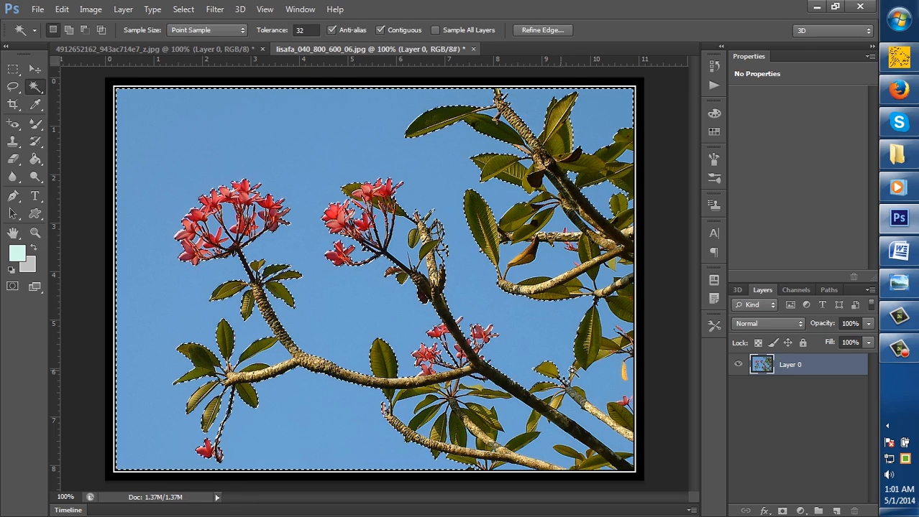
pyautogui.click(69, 29)
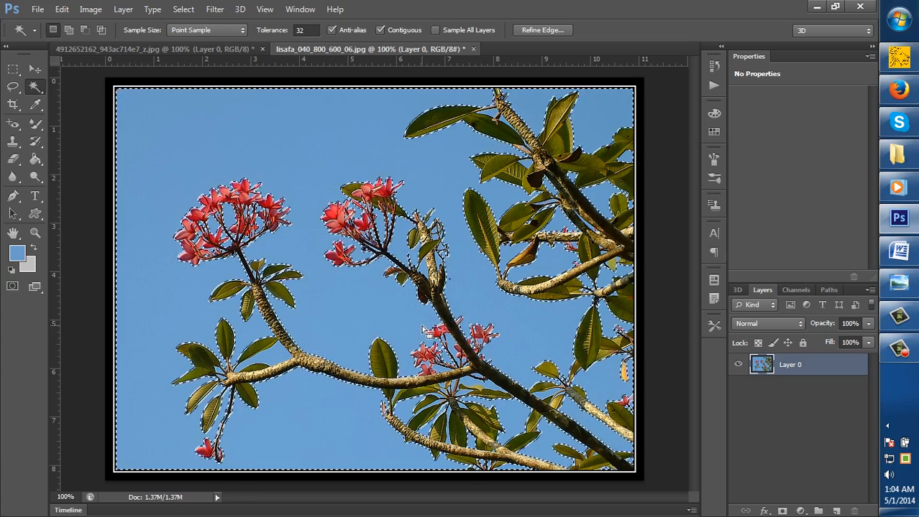
# Delete the selected blue sky from the flower image and clear the selection
pyautogui.press('Delete')
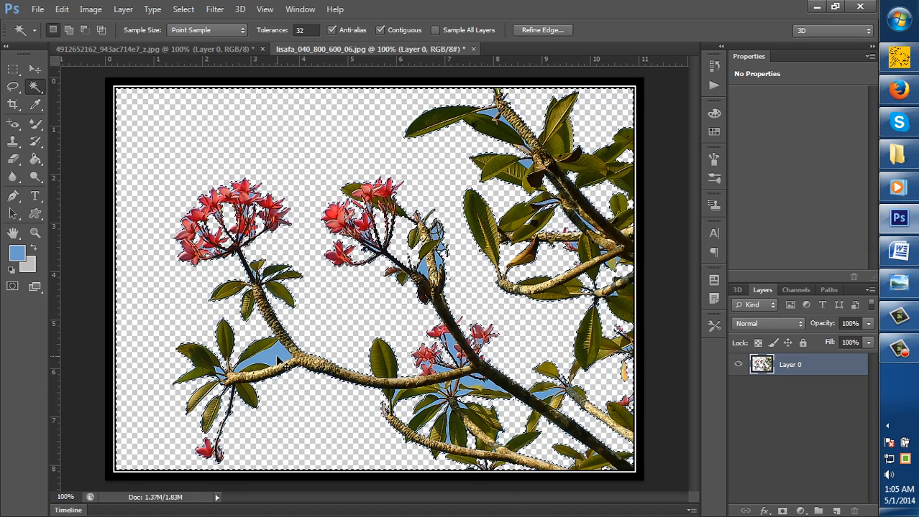
pyautogui.hotkey('ctrl', 'd')
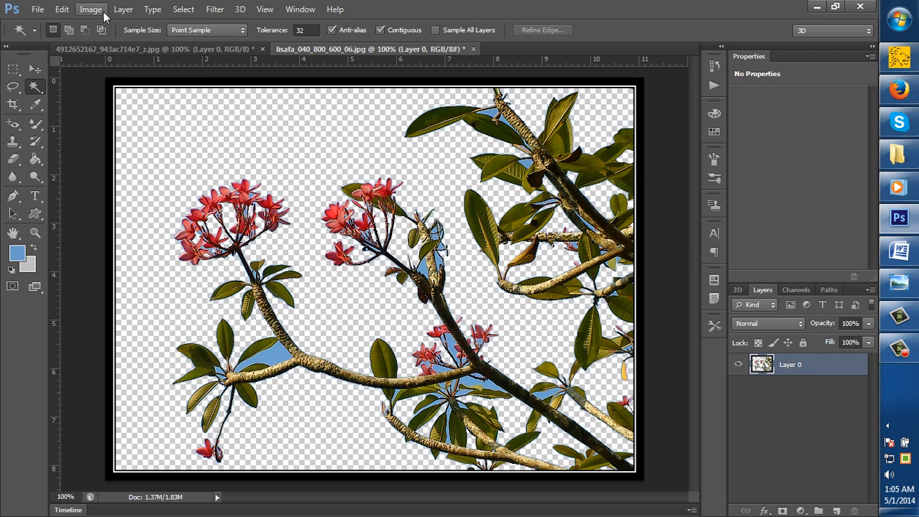
# Try a Color Range selection based on sampled colors in the flower image and clear the selection
pyautogui.click(183, 10)
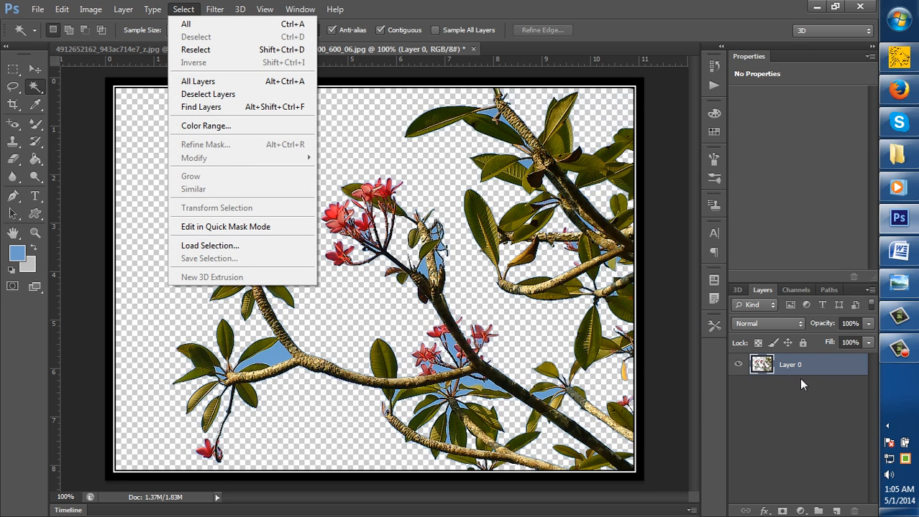
pyautogui.click(205, 128)
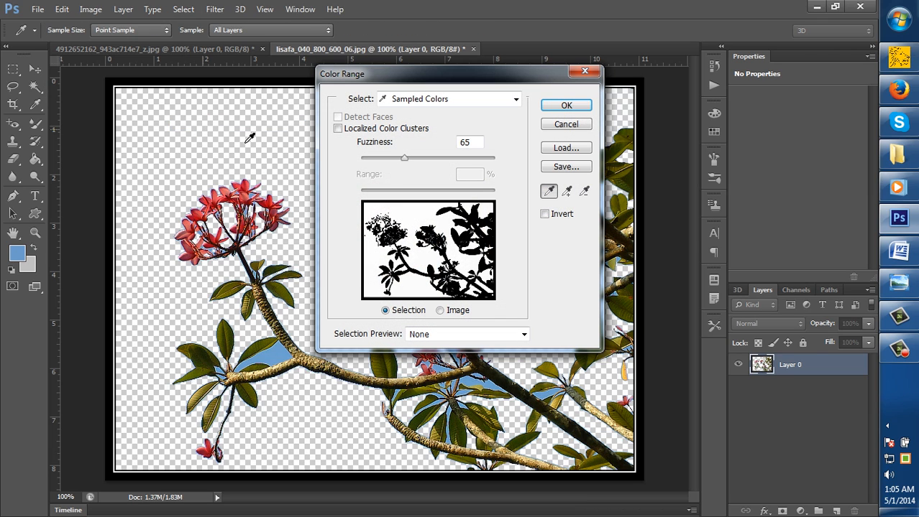
pyautogui.click(565, 107)
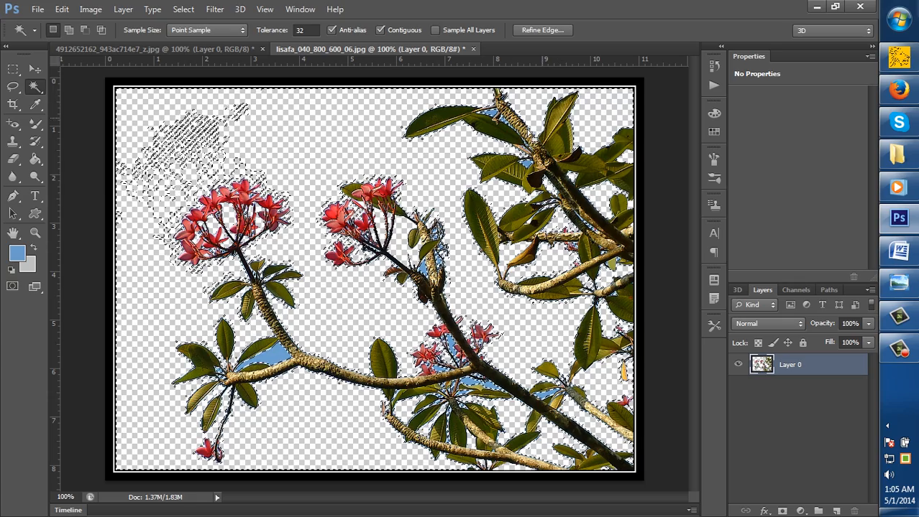
pyautogui.hotkey('ctrl', 'd')
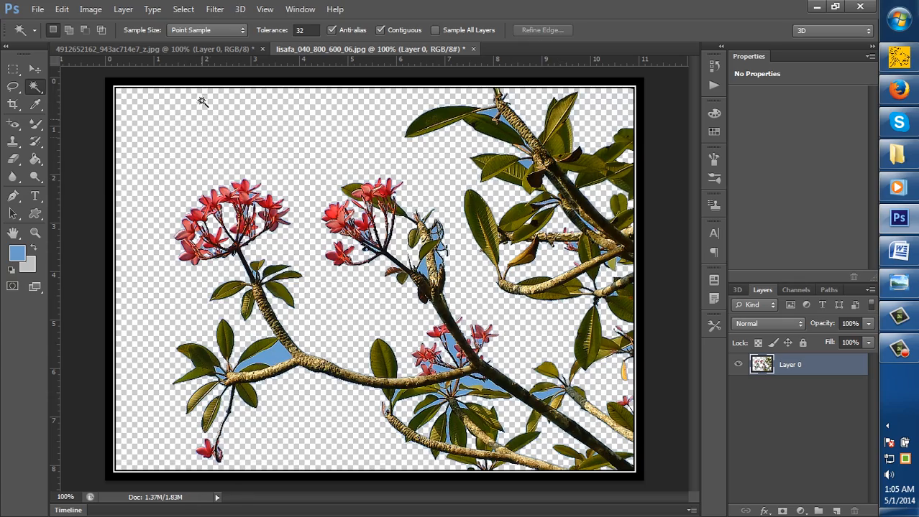
# Select the remaining blue sky in the flower image using Color Range with fuzziness 70, delete it and clear the selection
pyautogui.click(183, 8)
pyautogui.click(214, 126)
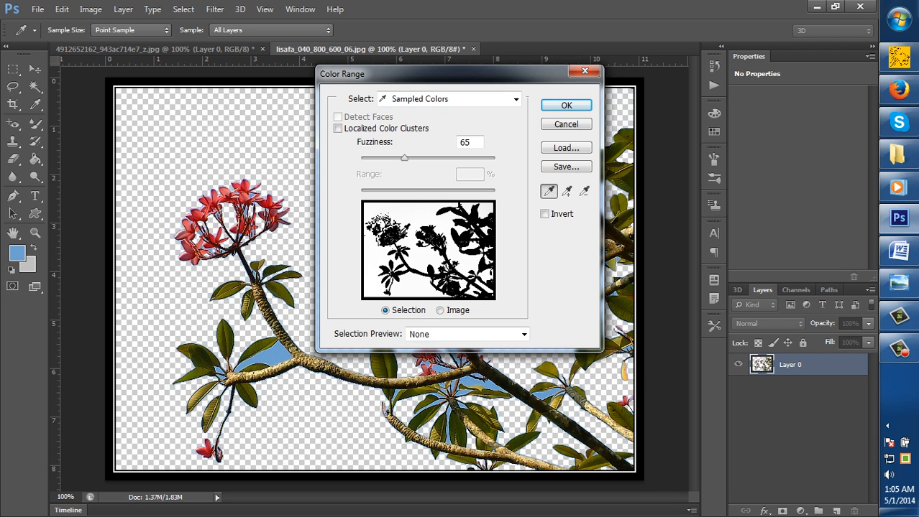
pyautogui.moveTo(403, 164)
pyautogui.mouseDown()
pyautogui.moveTo(358, 164)
pyautogui.moveTo(387, 176)
pyautogui.moveTo(407, 171)
pyautogui.mouseUp()
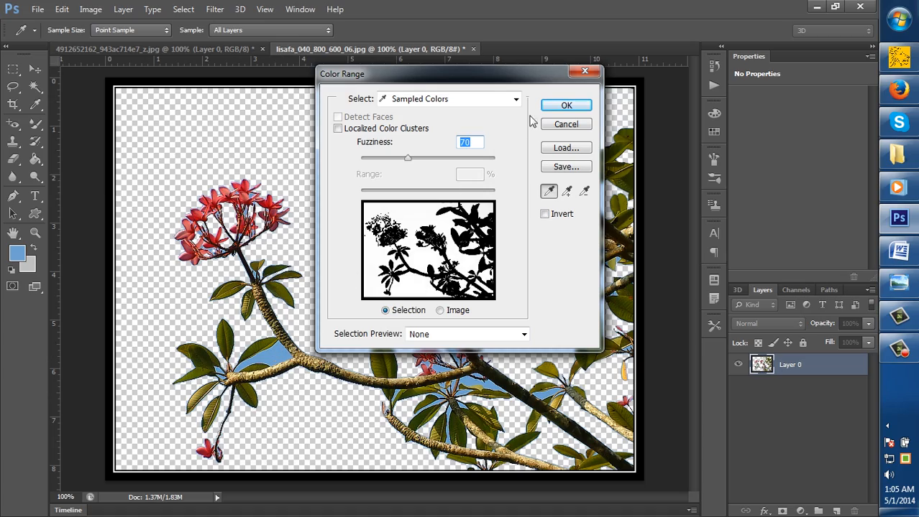
pyautogui.click(564, 106)
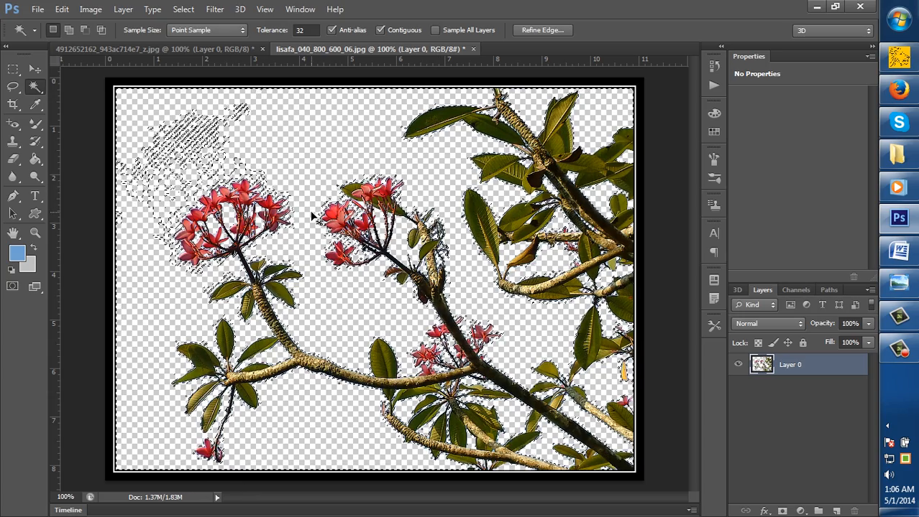
pyautogui.hotkey('ctrl', 'd')
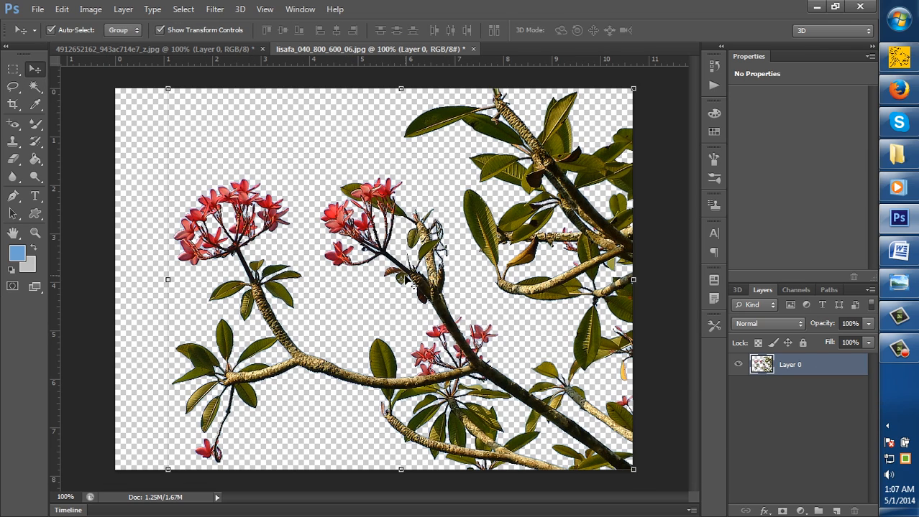
# Reposition the flower cutout on its canvas with the Move tool and place a copy of it in the house photo
pyautogui.moveTo(547, 115); pyautogui.dragTo(511, 141)
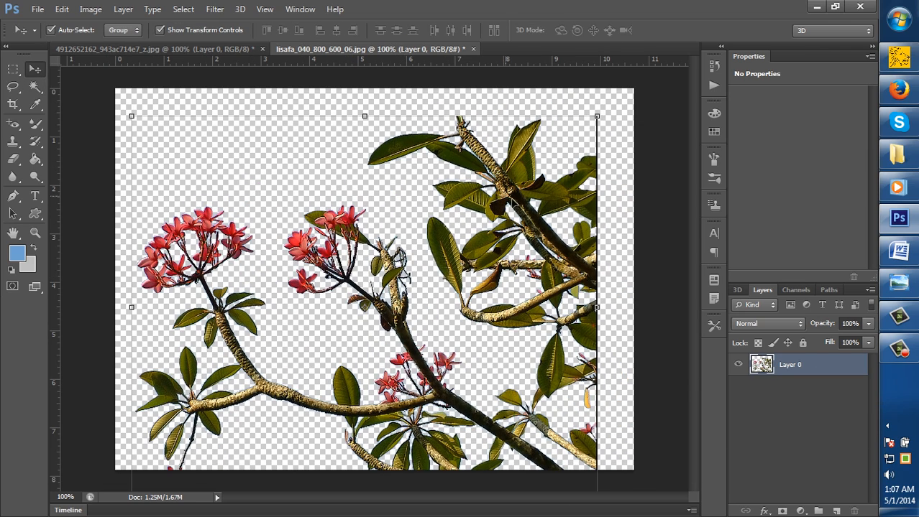
pyautogui.moveTo(533, 215); pyautogui.dragTo(518, 184)
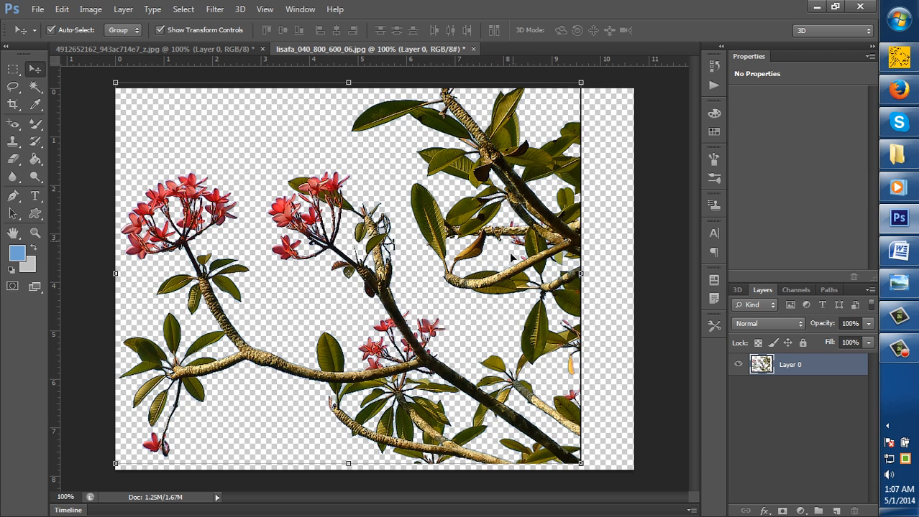
pyautogui.moveTo(481, 173)
pyautogui.mouseDown()
pyautogui.moveTo(383, 112)
pyautogui.moveTo(239, 84)
pyautogui.moveTo(243, 32)
pyautogui.moveTo(240, 66)
pyautogui.moveTo(399, 253)
pyautogui.moveTo(524, 240)
pyautogui.moveTo(514, 228)
pyautogui.moveTo(515, 173)
pyautogui.moveTo(522, 201)
pyautogui.moveTo(525, 191)
pyautogui.moveTo(503, 176)
pyautogui.moveTo(514, 186)
pyautogui.moveTo(512, 225)
pyautogui.mouseUp()
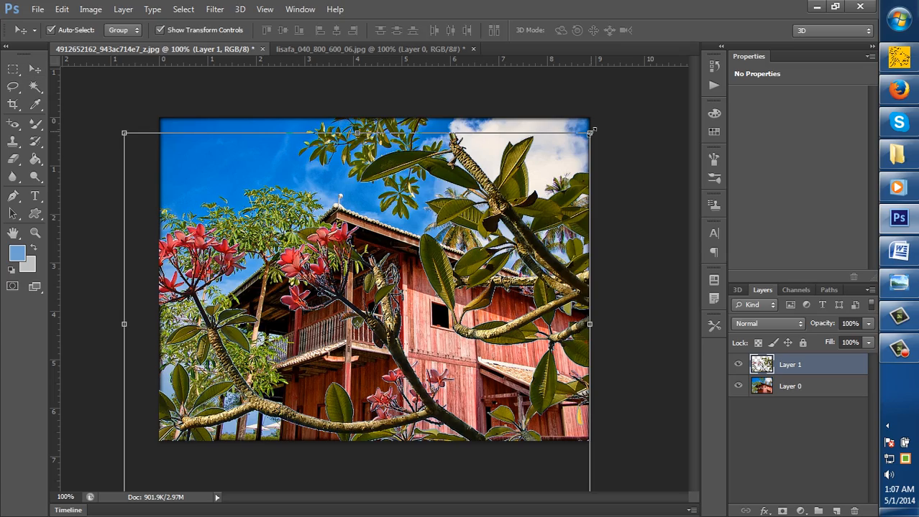
# Shrink the flower layer in the house photo and move it to the photo's lower-right corner
pyautogui.moveTo(593, 126); pyautogui.dragTo(464, 235)
pyautogui.press('Return')
pyautogui.moveTo(439, 281); pyautogui.dragTo(540, 297)
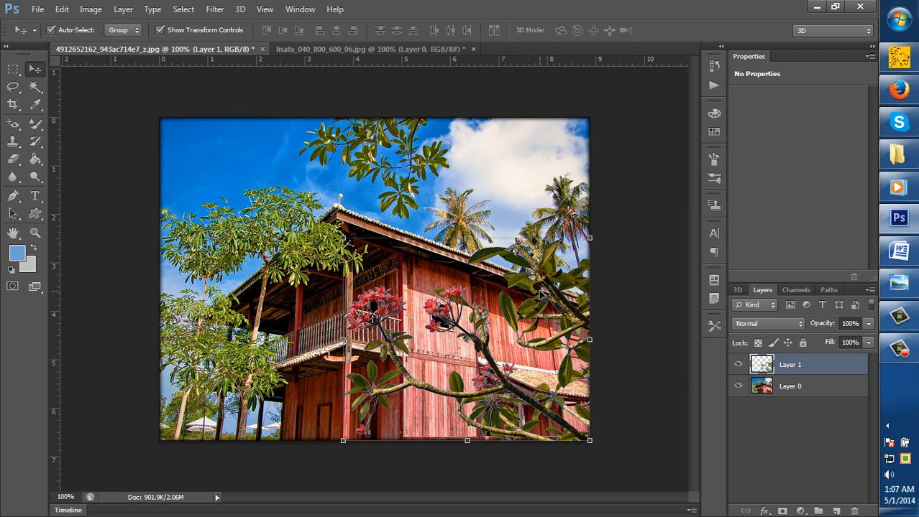
# Scale the flower layer to about 78% from its center, fit it into the photo's lower-right corner and deselect the layer
pyautogui.click(590, 240)
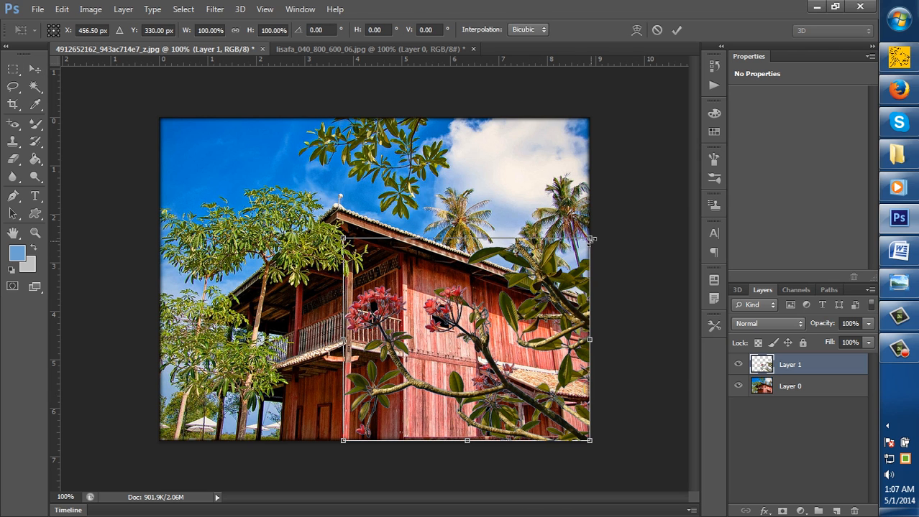
pyautogui.moveTo(590, 240); pyautogui.dragTo(563, 260)
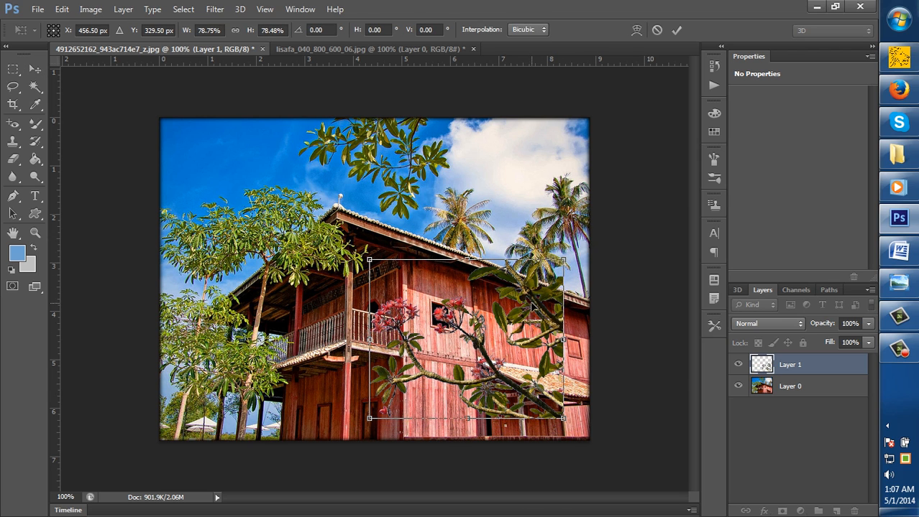
pyautogui.press('Return')
pyautogui.moveTo(532, 306); pyautogui.dragTo(555, 322)
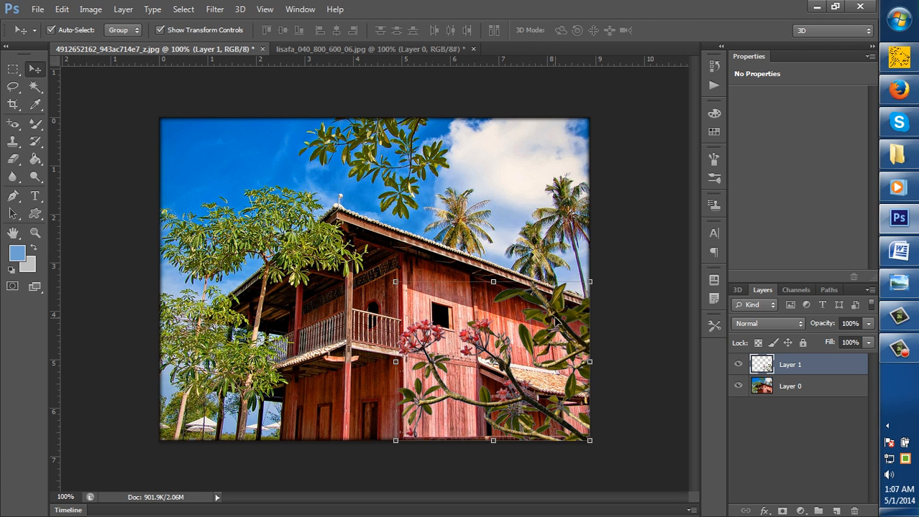
pyautogui.click(654, 311)
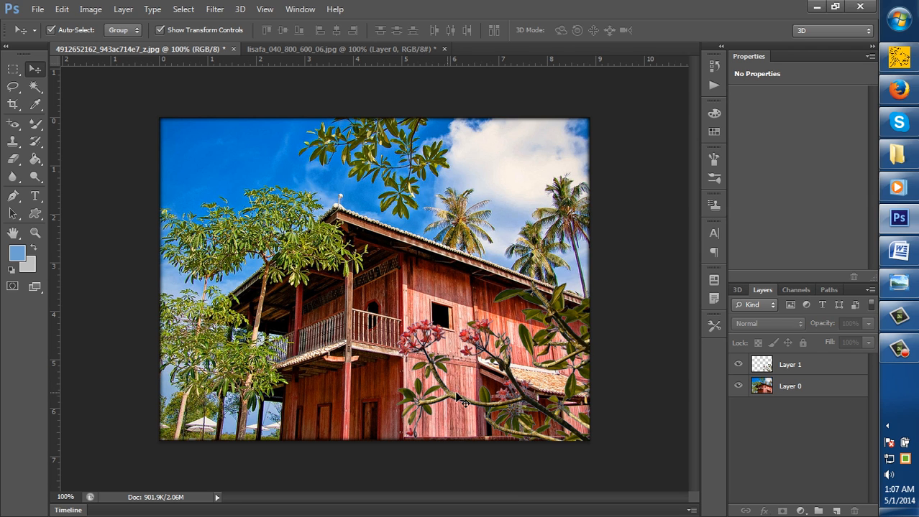
# Restore the flower image to its original opened state from its history
pyautogui.click(322, 49)
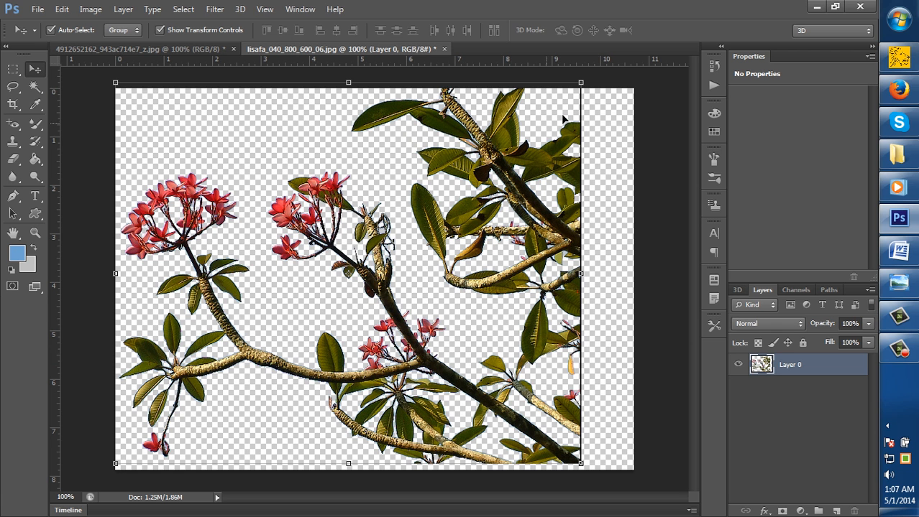
pyautogui.click(714, 65)
pyautogui.scroll(-5, 632, 89)
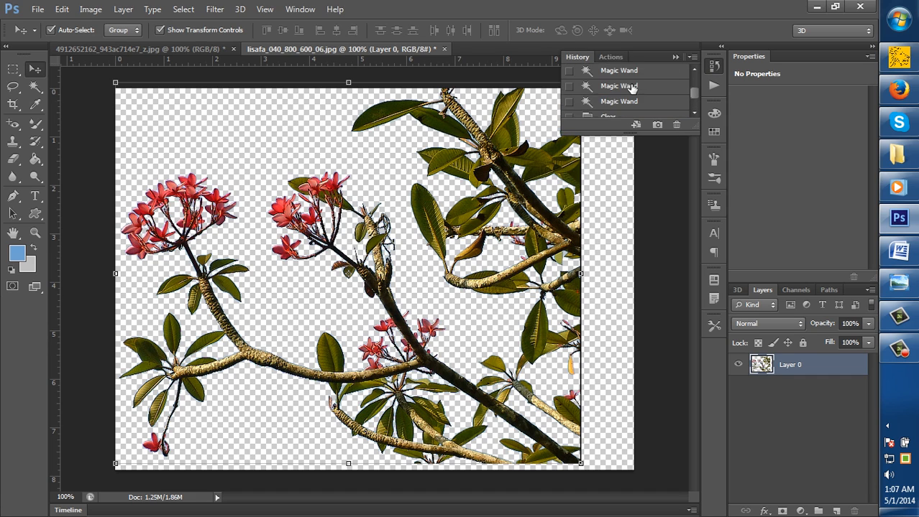
pyautogui.scroll(3, 632, 88)
pyautogui.click(633, 74)
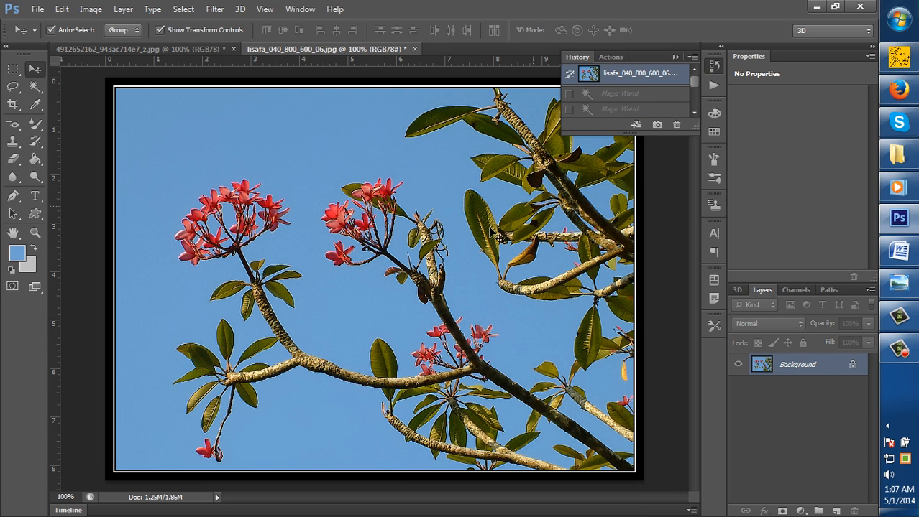
pyautogui.click(675, 56)
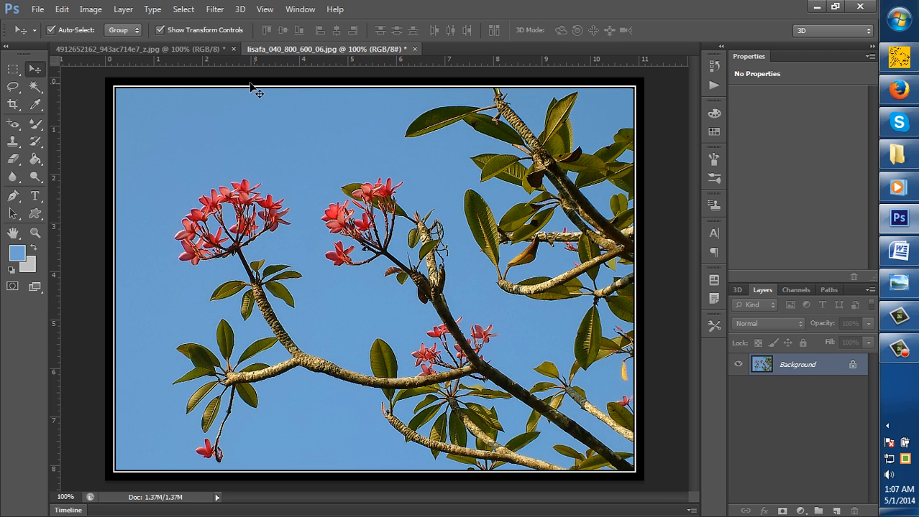
# Return to the house photo, select the flower layer and activate the Magic Wand tool
pyautogui.click(200, 48)
pyautogui.click(544, 302)
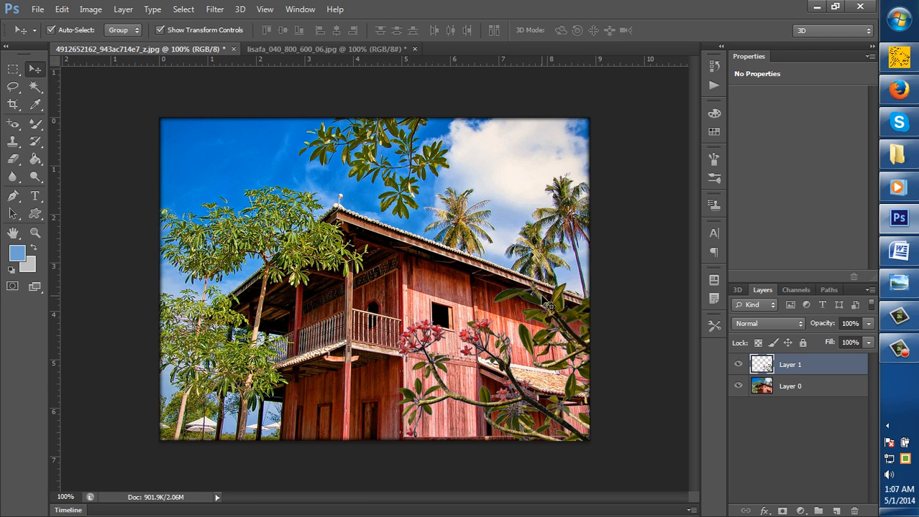
pyautogui.click(35, 87)
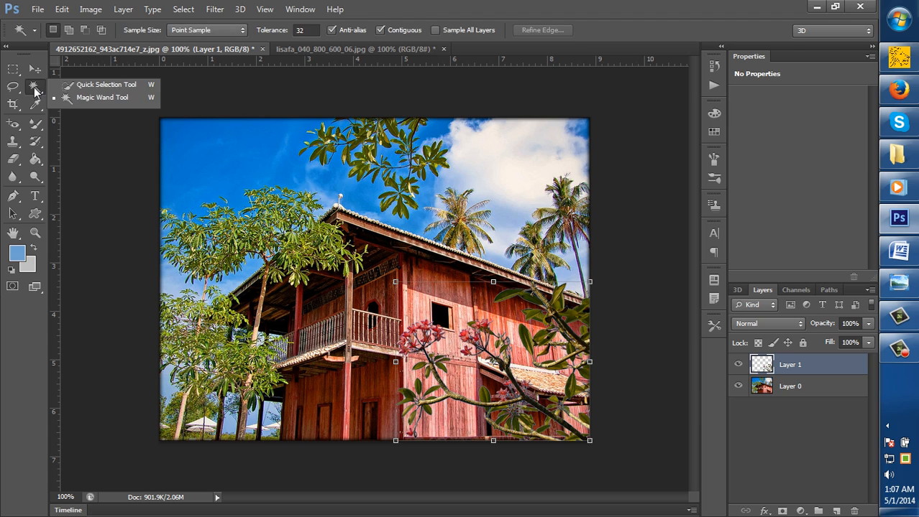
pyautogui.click(120, 98)
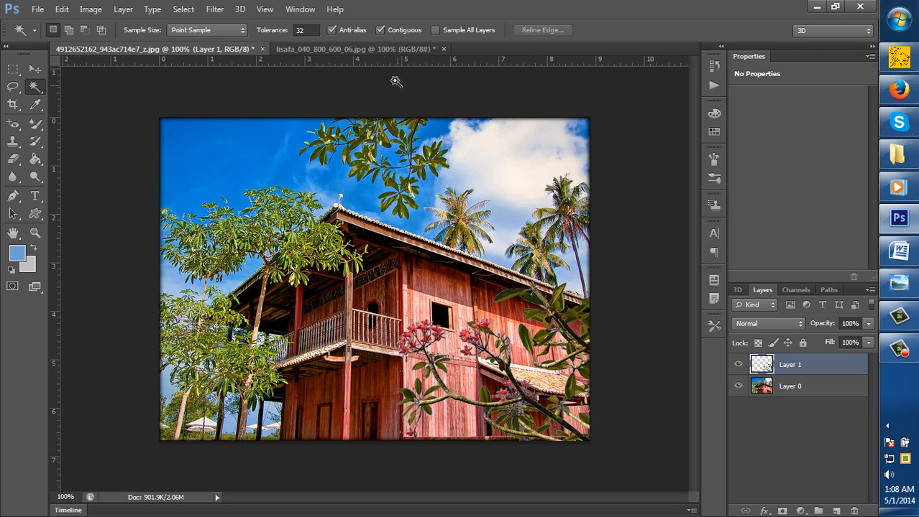
# Select the main area of blue sky in the flower image with the Magic Wand
pyautogui.click(371, 50)
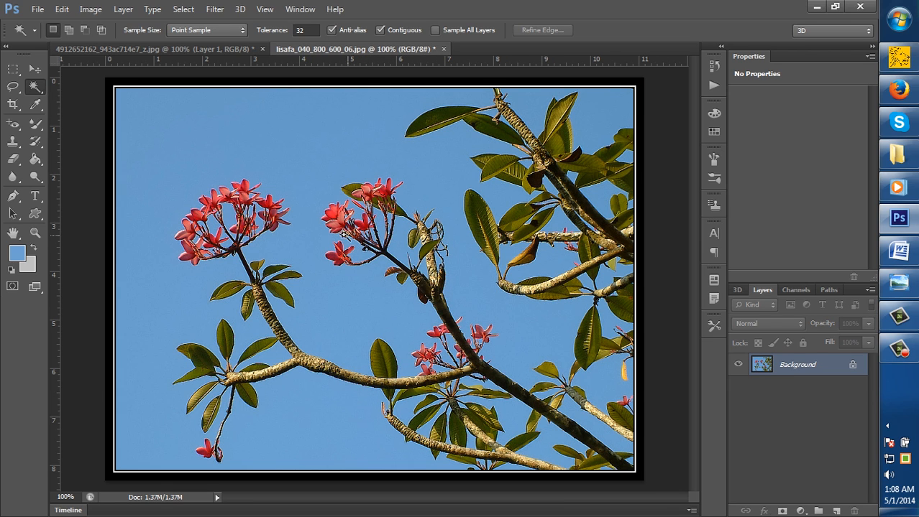
pyautogui.click(319, 163)
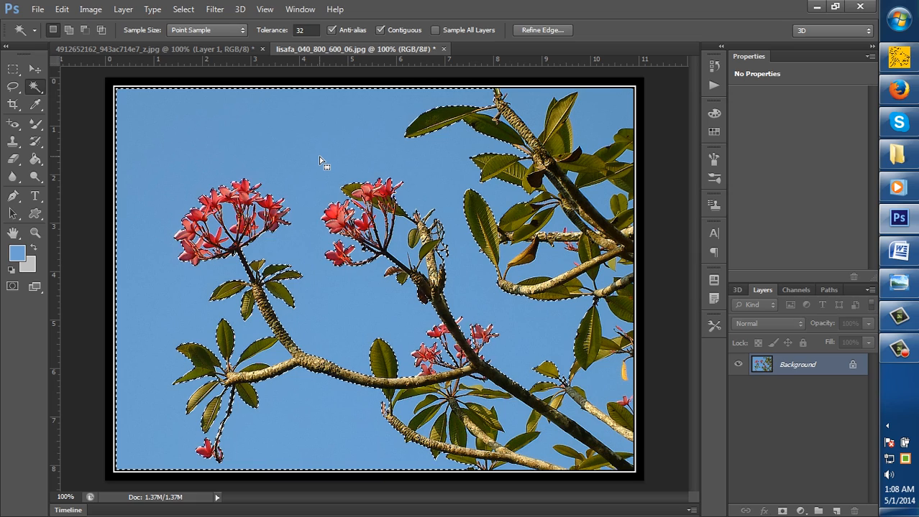
pyautogui.hotkey('shift', 'F5')
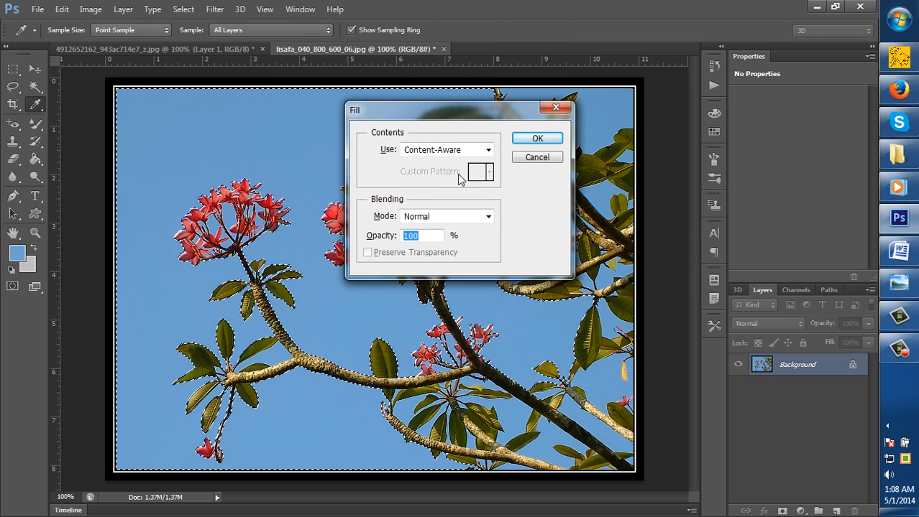
pyautogui.click(556, 108)
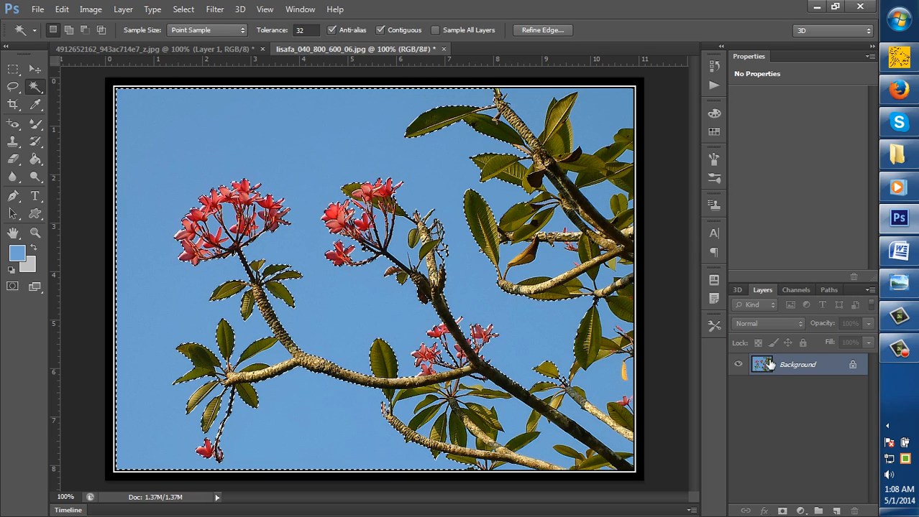
# Convert the restored flower image's locked Background into a regular layer named Layer 0, keeping the default options
pyautogui.rightClick(813, 371)
pyautogui.click(785, 219)
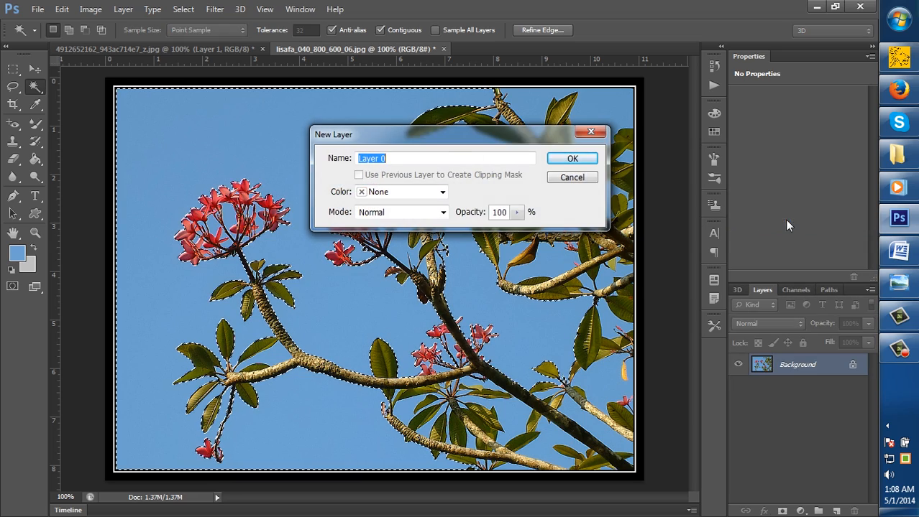
pyautogui.press('Return')
# Delete the selected sky and also the patch of sky in the flower image's upper-right corner
pyautogui.press('Delete')
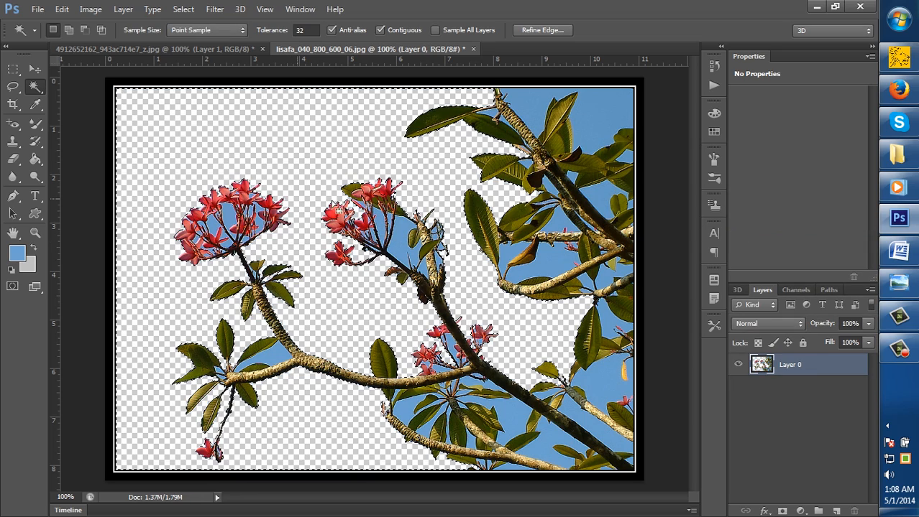
pyautogui.click(540, 132)
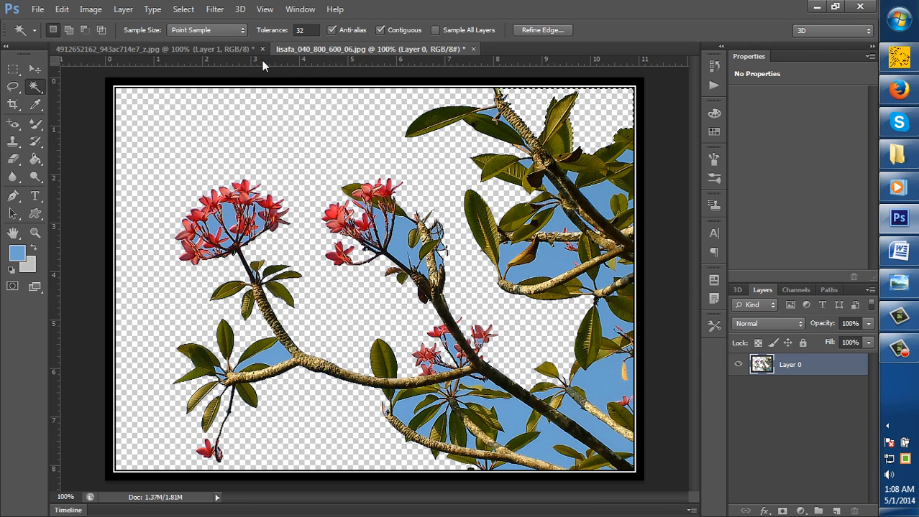
# Try a Color Range selection of sampled colors with fuzziness 125 in the flower image and clear the selection
pyautogui.click(184, 9)
pyautogui.click(198, 127)
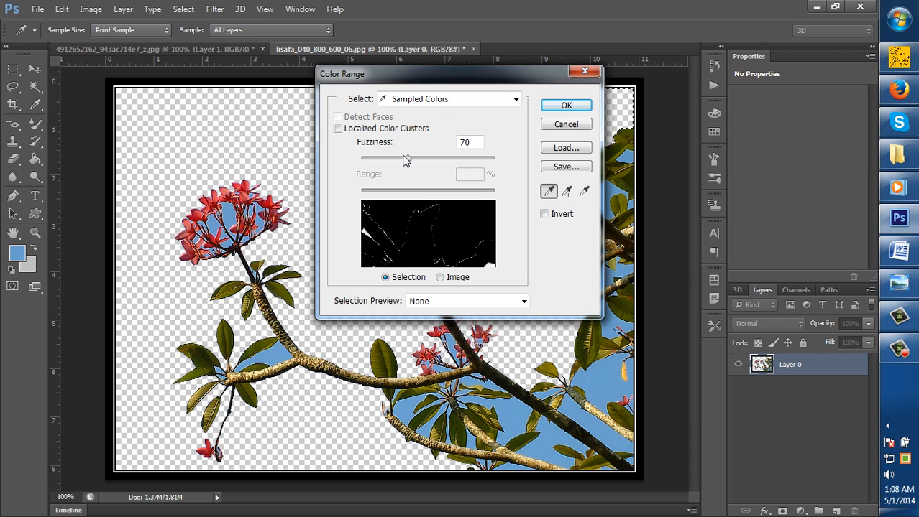
pyautogui.moveTo(406, 161); pyautogui.dragTo(445, 164)
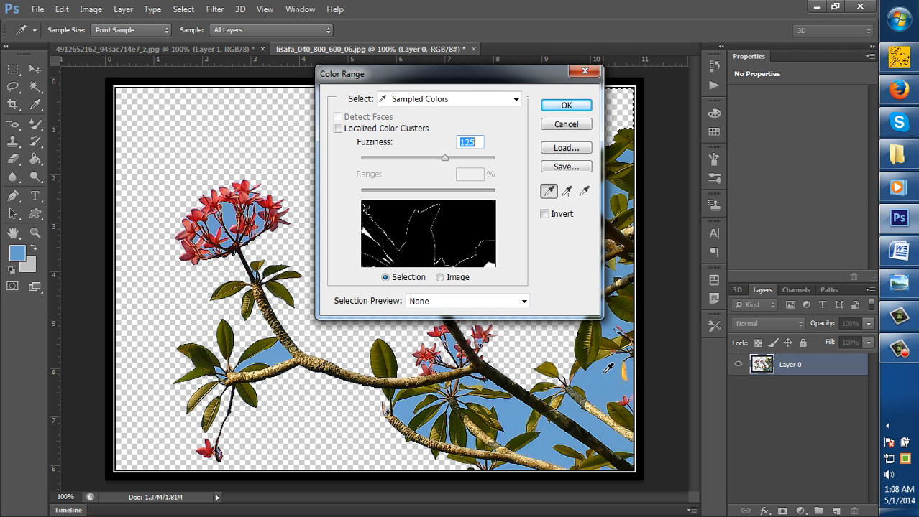
pyautogui.click(567, 106)
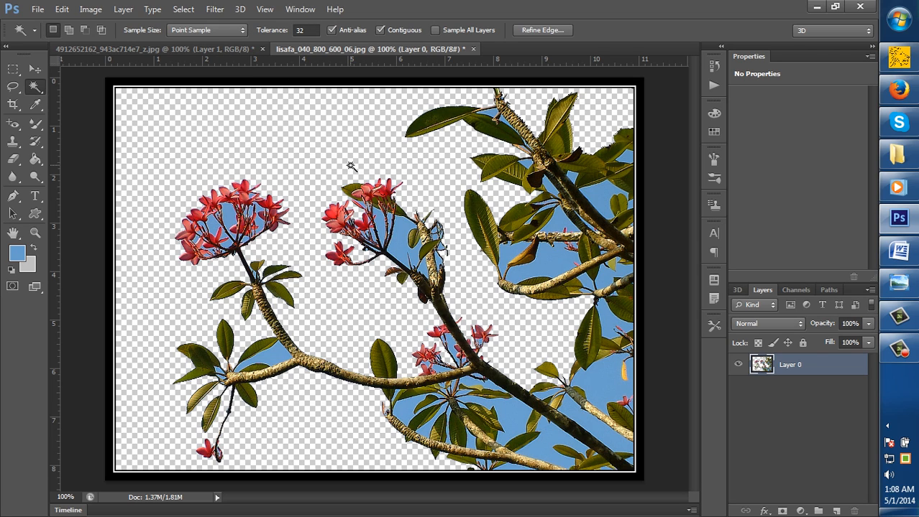
# Undo the sky deletions and selections in the flower image, keeping Layer 0
pyautogui.hotkey('ctrl', 'alt', 'z')
pyautogui.hotkey('ctrl', 'alt', 'z')
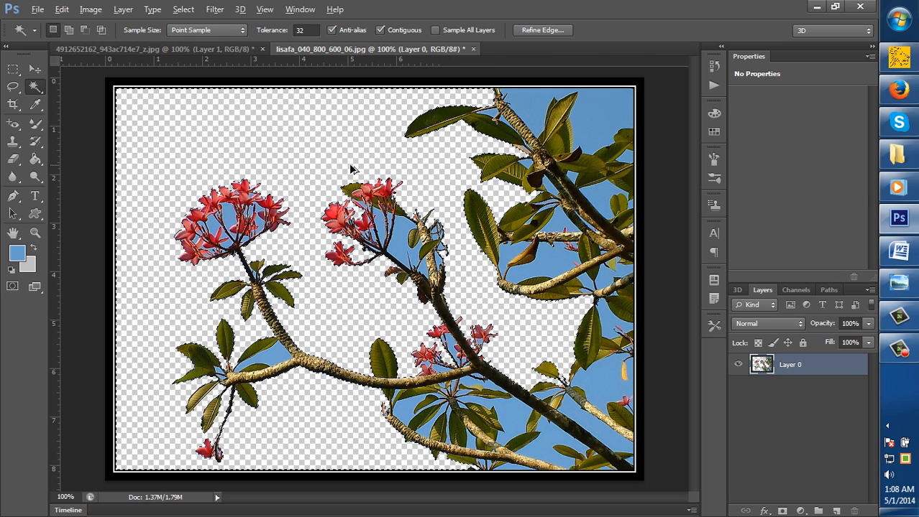
pyautogui.hotkey('ctrl', 'alt', 'z')
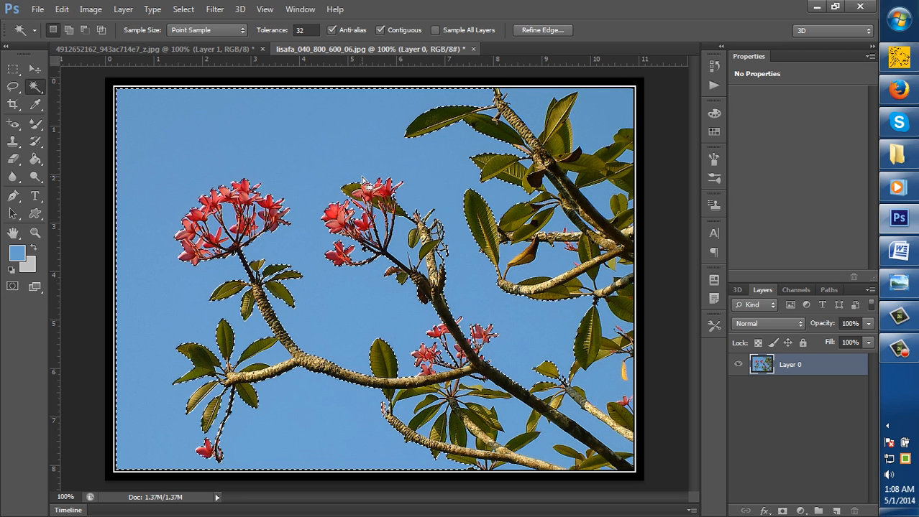
pyautogui.hotkey('ctrl', 'alt', 'z')
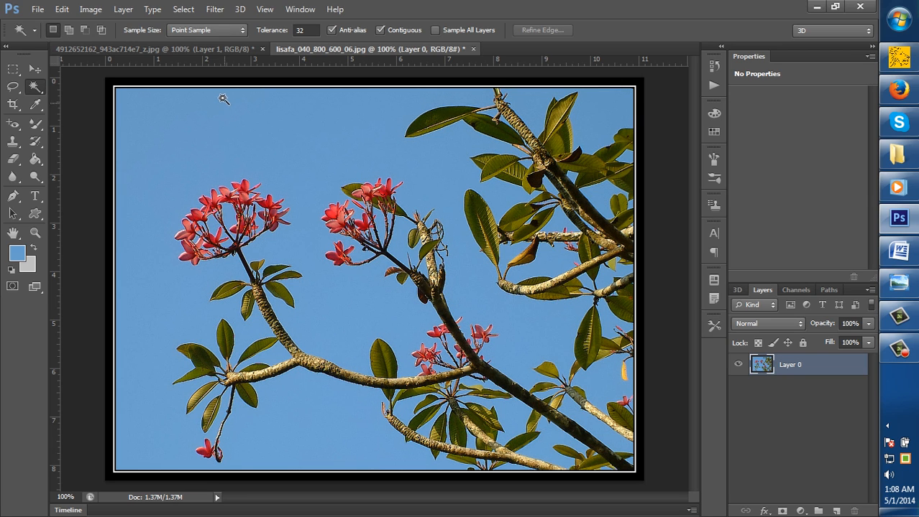
# Show the house photo with the Move tool active and switch to the first-page.png image in Windows Photo Viewer
pyautogui.click(218, 50)
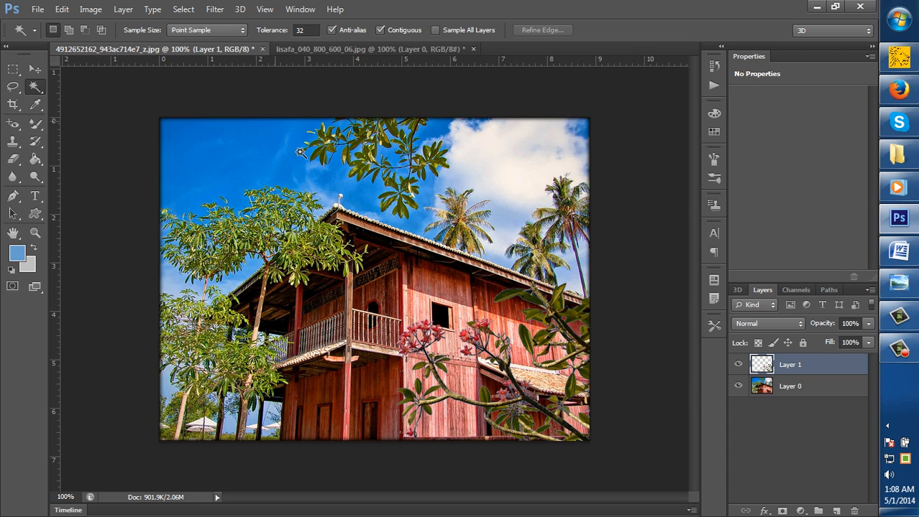
pyautogui.click(39, 69)
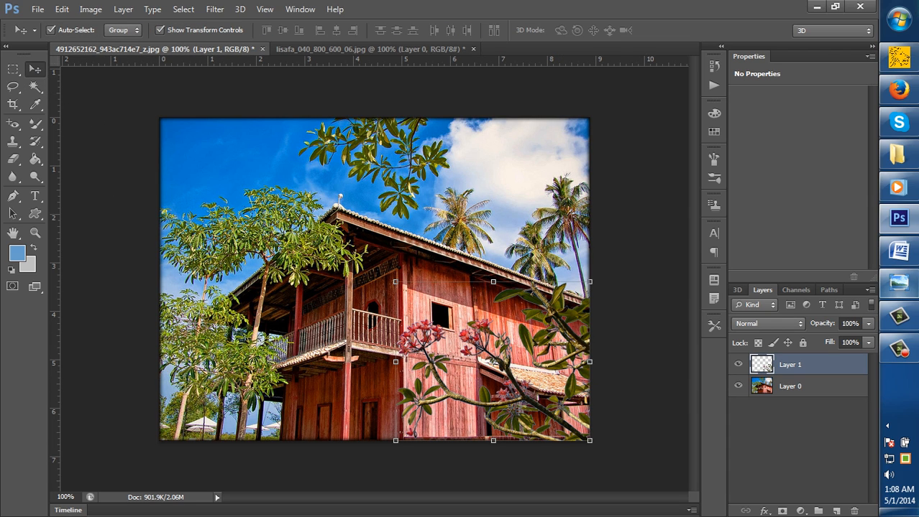
pyautogui.click(898, 282)
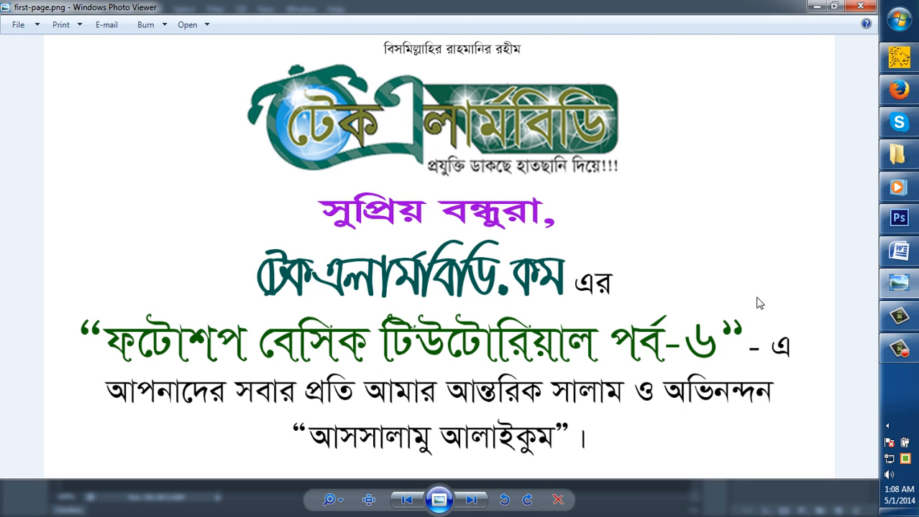